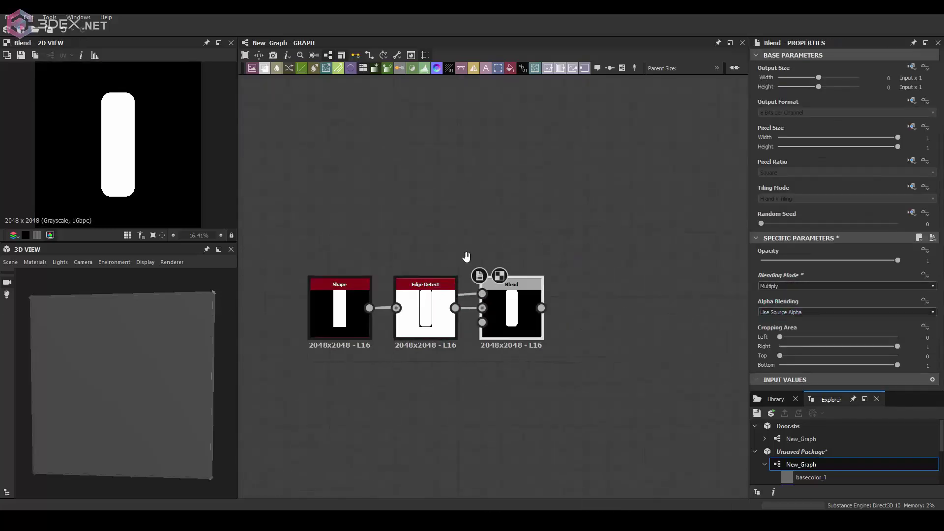
Step: Add an Anisotropic Noise, a Blur HQ Grayscale and a Directional Warp driven by the noise
key(space)
text(aniso)
click(539, 248)
key(space)
text(blu)
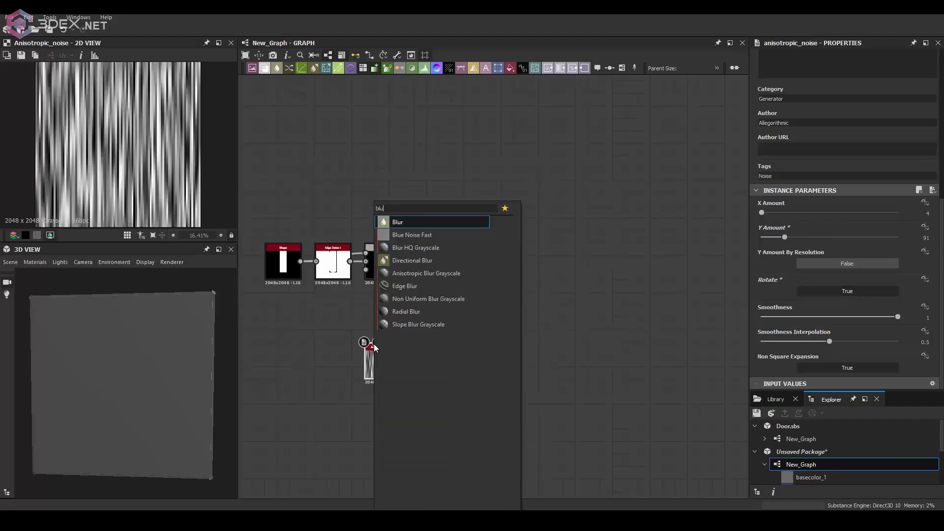
click(416, 247)
key(space)
text(dire)
click(510, 228)
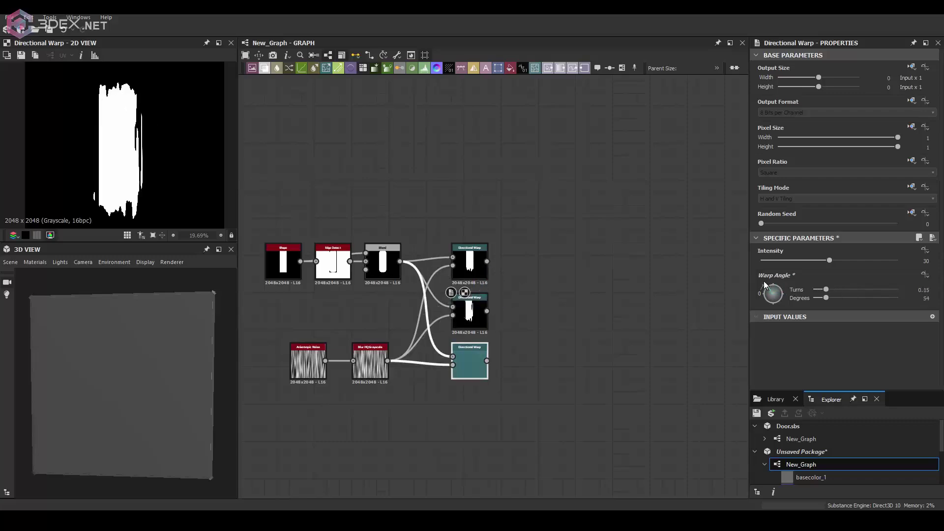
Step: Add a Tile Sampler with X Amount 7 using Pattern Input, fed by a warped strip
scroll(479, 285, up, 1)
key(space)
click(531, 317)
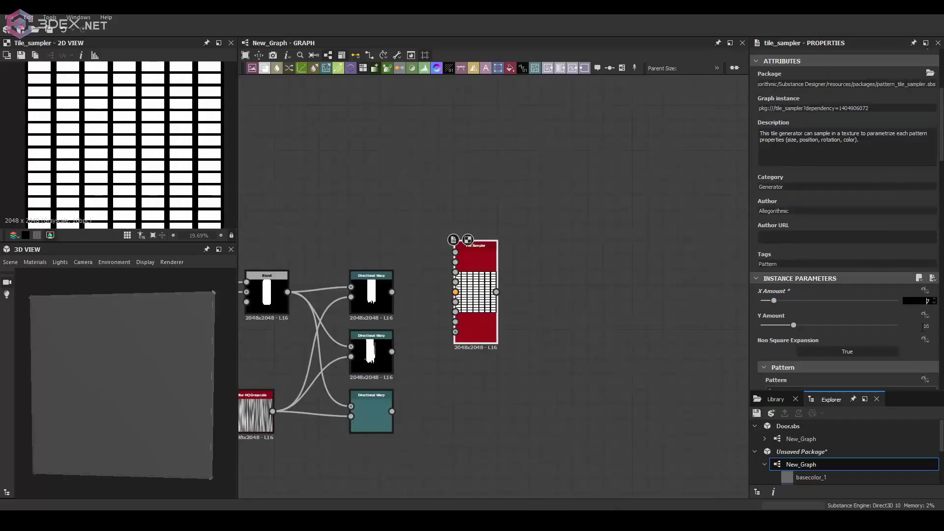
key(Return)
click(770, 287)
drag(443, 427, 595, 152)
Step: Add a Gradient Linear 2, choose its blend with the strip, and check the Tile Sampler output
key(space)
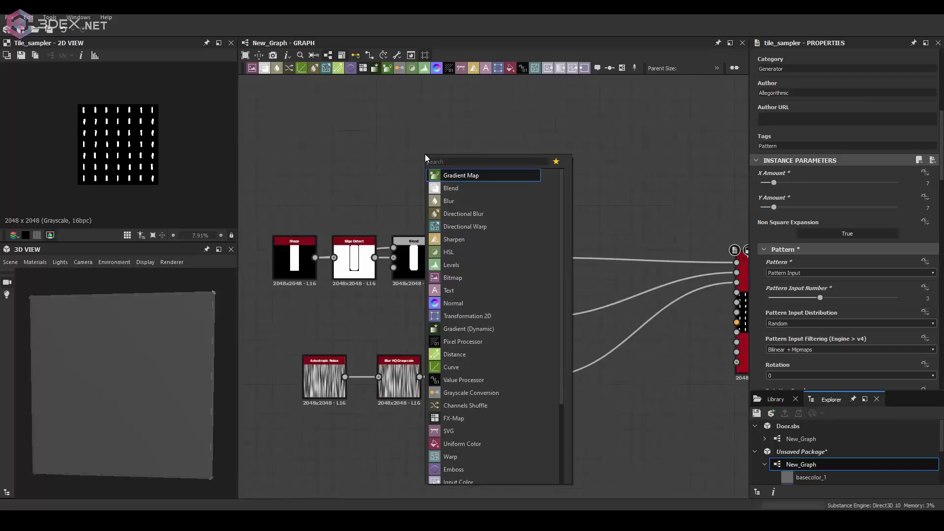
text(gr)
click(472, 265)
click(836, 286)
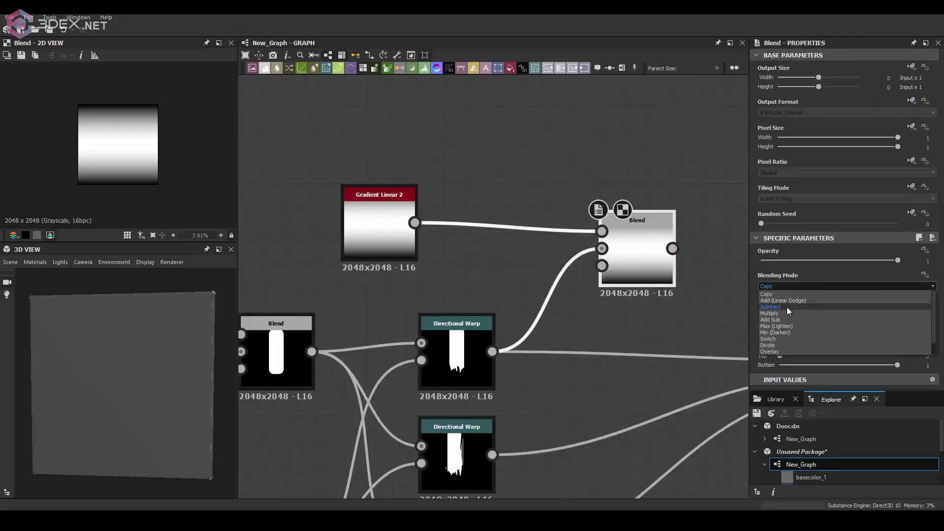
scroll(580, 456, down, 2)
middle_drag(345, 468, 516, 295)
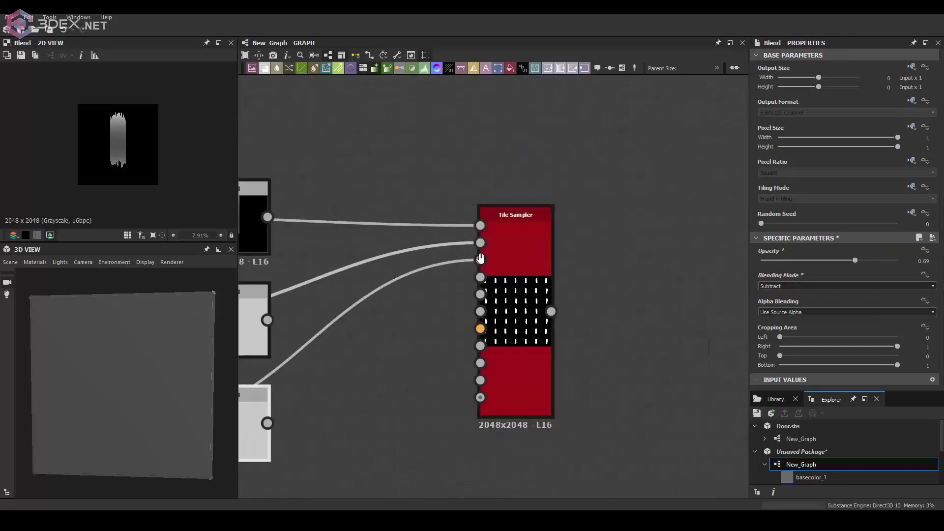
scroll(517, 295, down, 1)
click(649, 274)
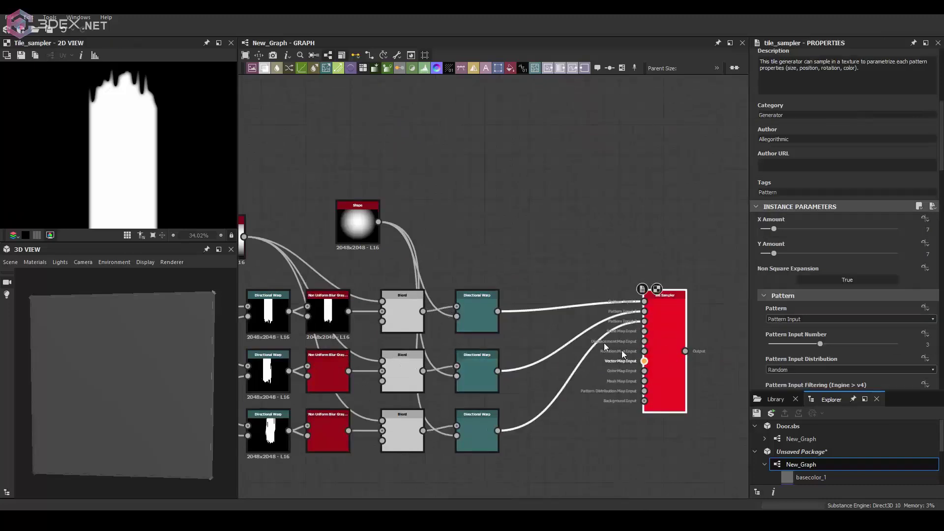
Step: Set the Tile Sampler Size X to 1.27 and switch the Blend beside Invert Grayscale to Multiply
scroll(836, 246, down, 2)
scroll(836, 245, down, 3)
click(838, 240)
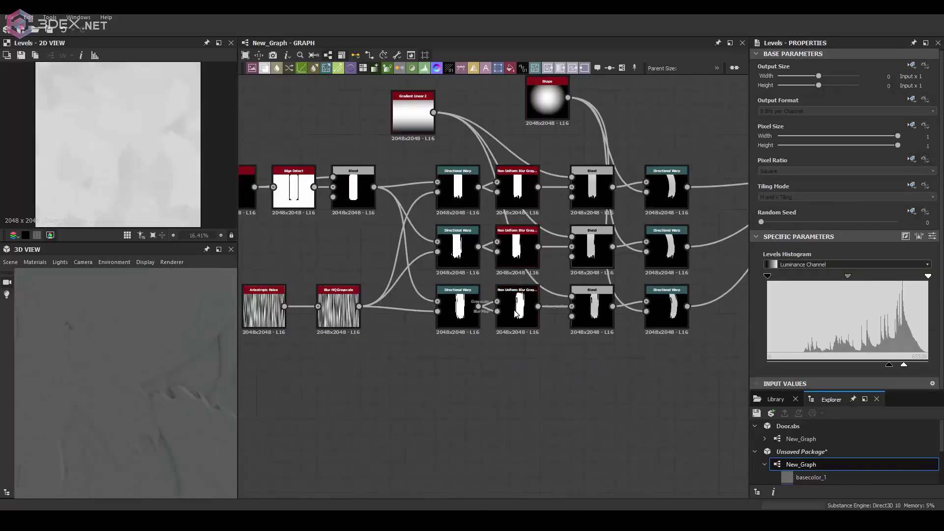
scroll(514, 314, up, 2)
click(514, 313)
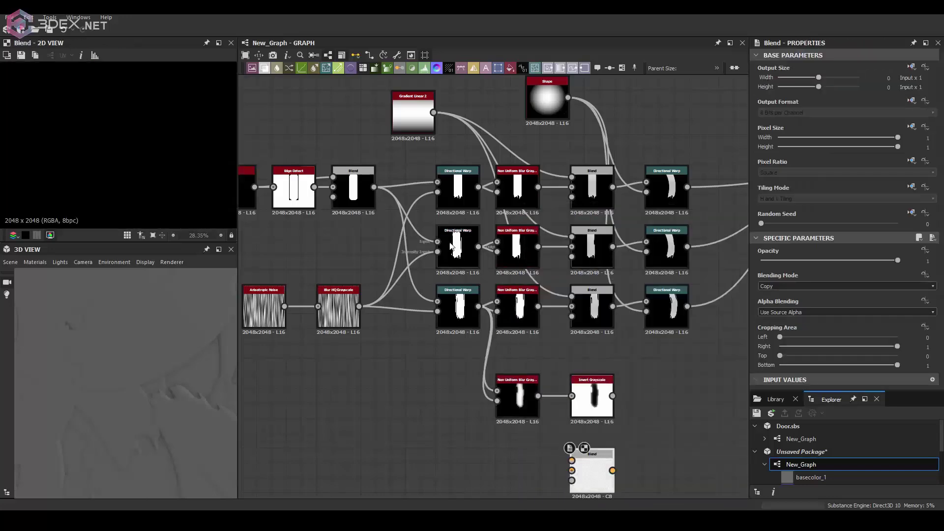
click(769, 292)
drag(595, 477, 670, 403)
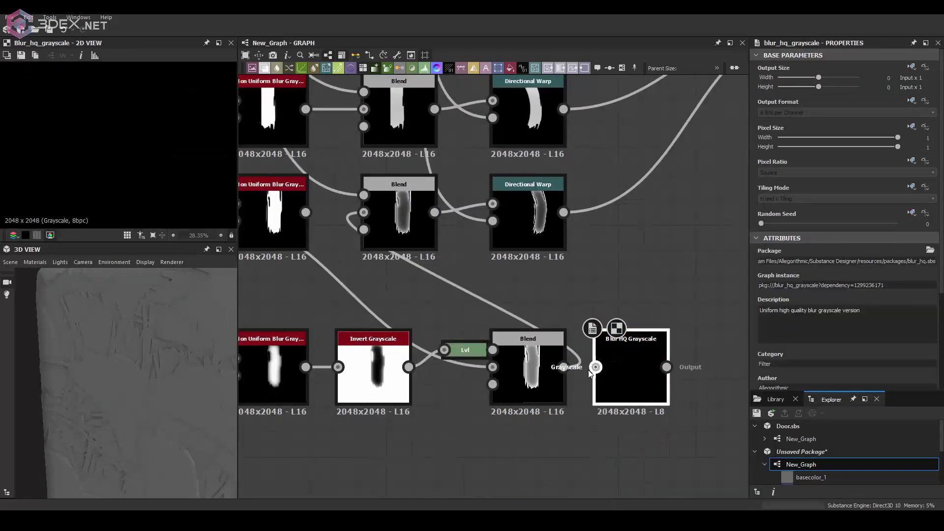
Step: Raise blur Intensity to 1.89, reshape the gradient Curve, and wire Auto Levels into the Blend
scroll(846, 246, down, 3)
drag(847, 345, 777, 345)
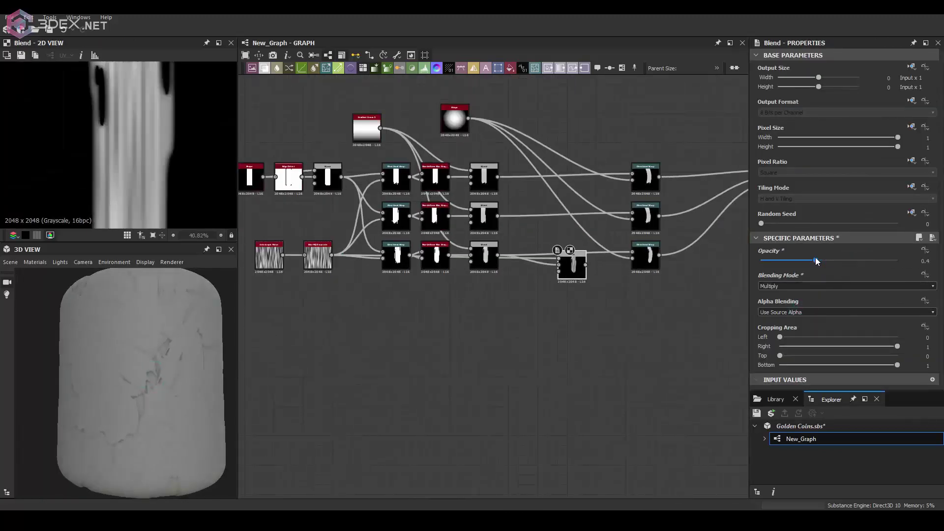
scroll(142, 372, down, 5)
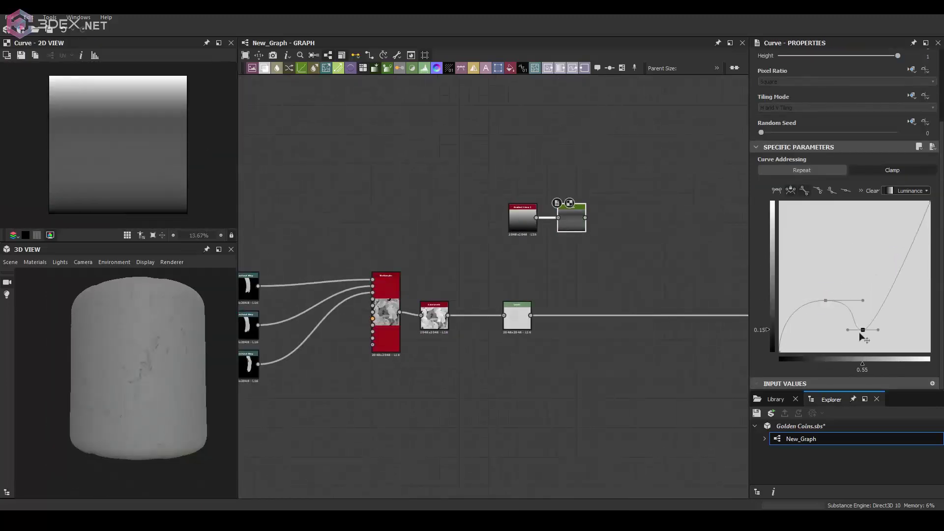
drag(877, 310, 869, 272)
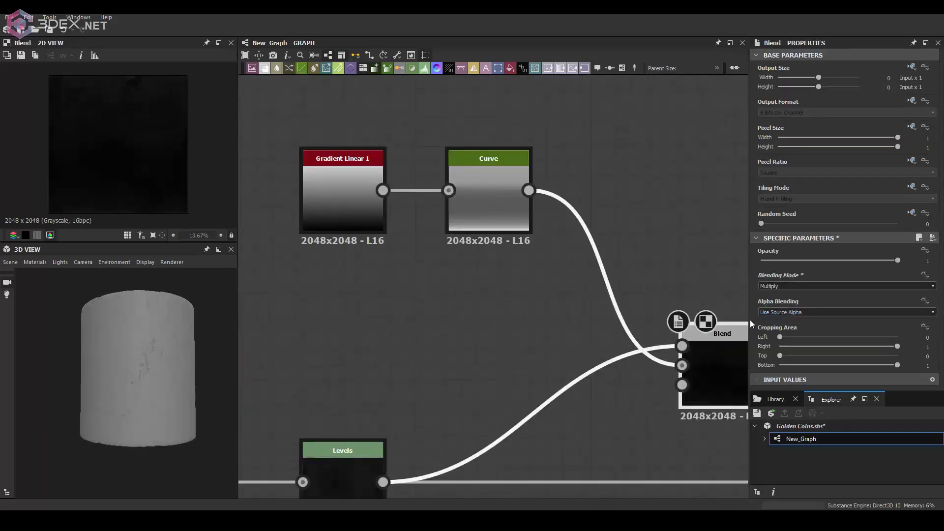
click(564, 235)
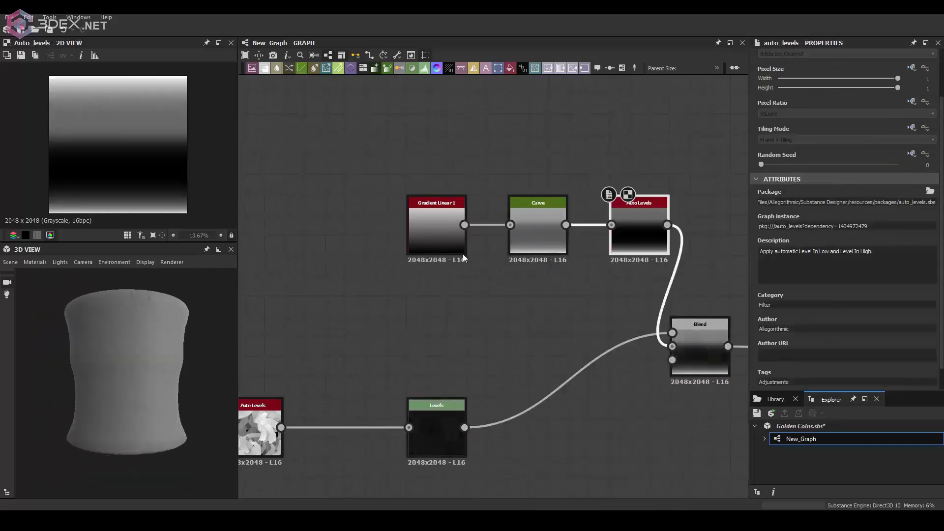
click(825, 332)
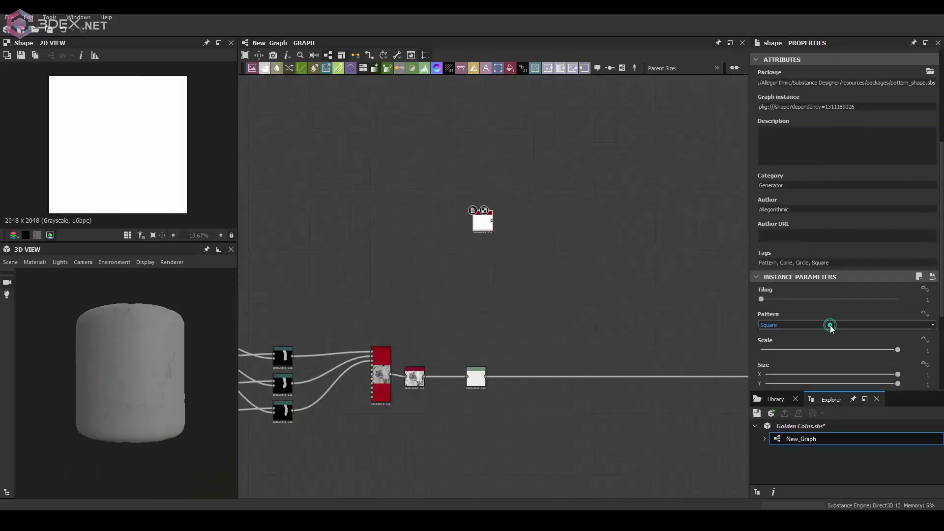
Step: Add a new Shape node and preview the material on a cylinder
drag(898, 261, 857, 262)
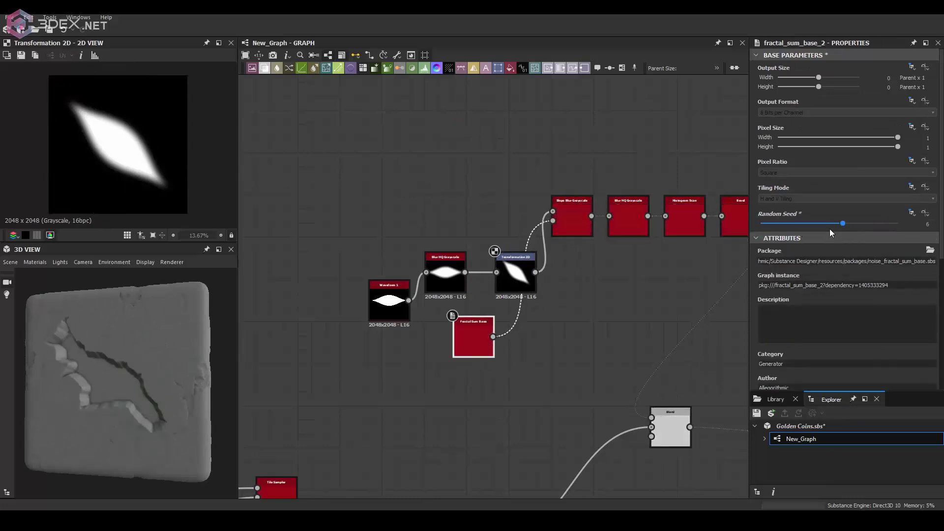
scroll(150, 383, up, 5)
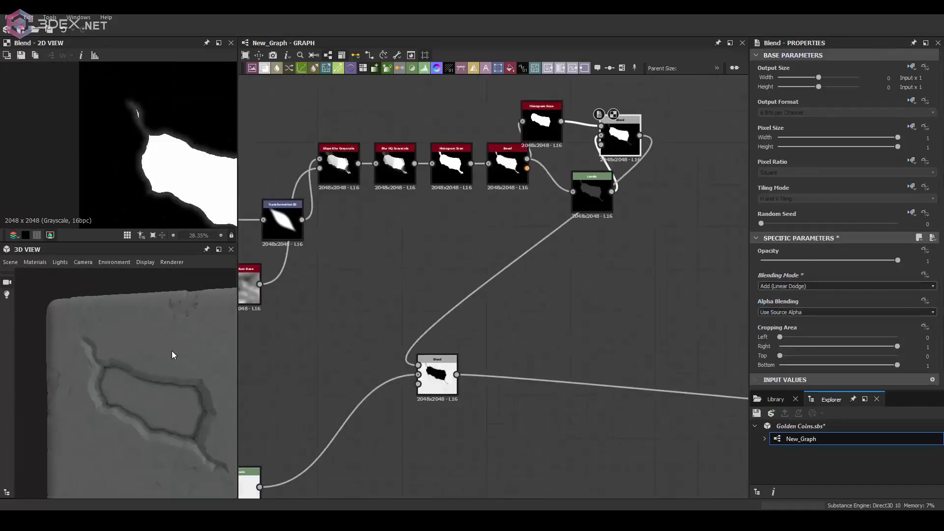
click(10, 262)
click(30, 317)
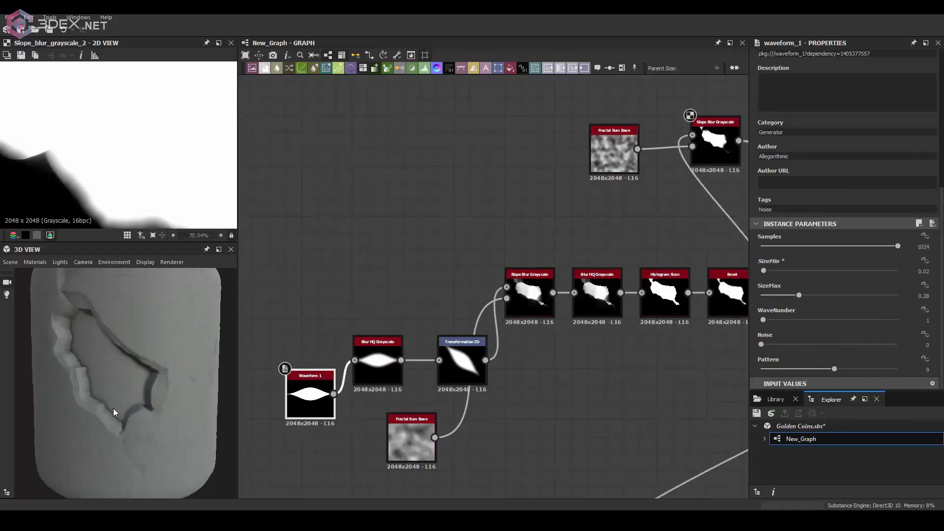
Step: Change the fractal noise random seed and add a Histogram Scan after the lower Slope Blur
drag(760, 135, 843, 146)
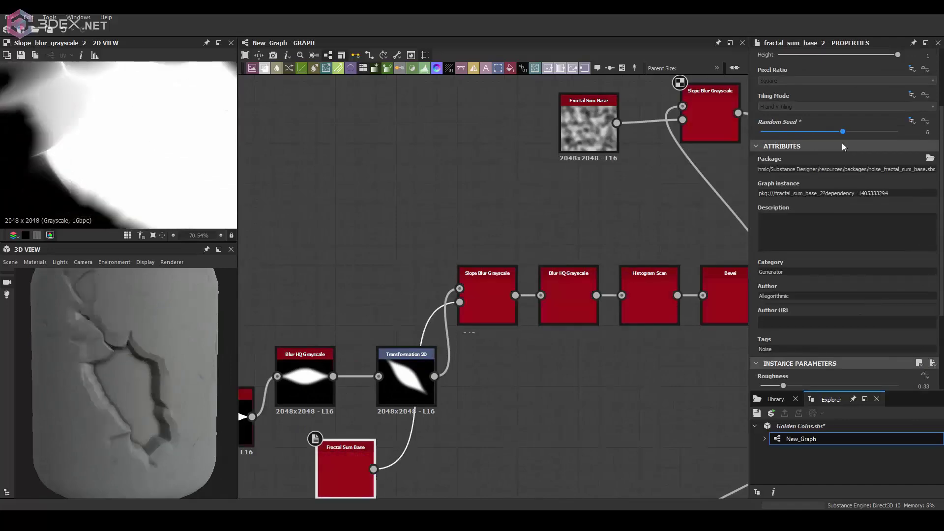
scroll(428, 352, down, 2)
scroll(428, 352, down, 2)
middle_drag(427, 352, 502, 372)
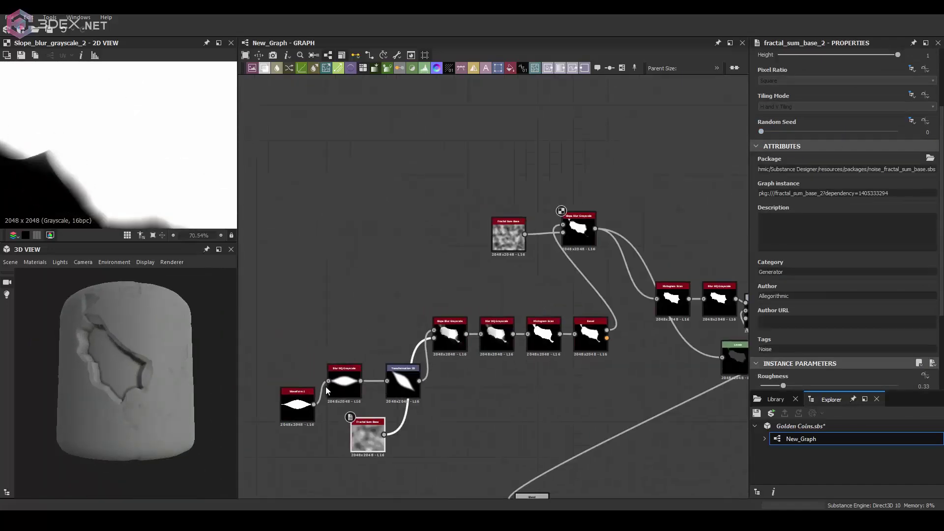
scroll(449, 280, up, 2)
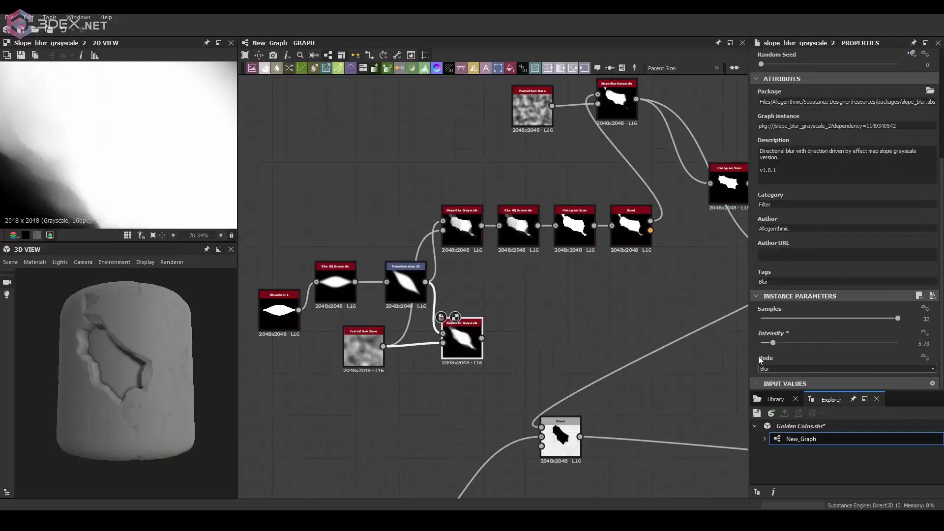
scroll(760, 366, down, 2)
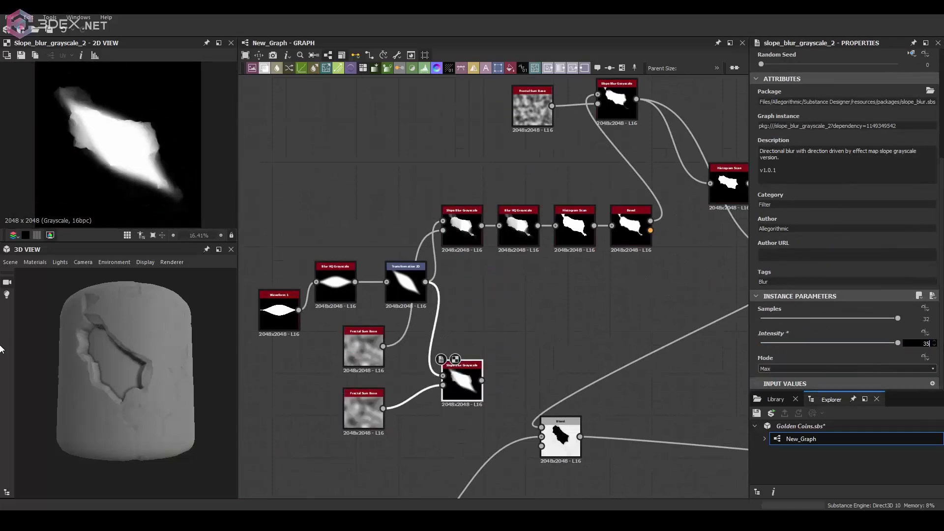
drag(482, 380, 513, 324)
click(600, 217)
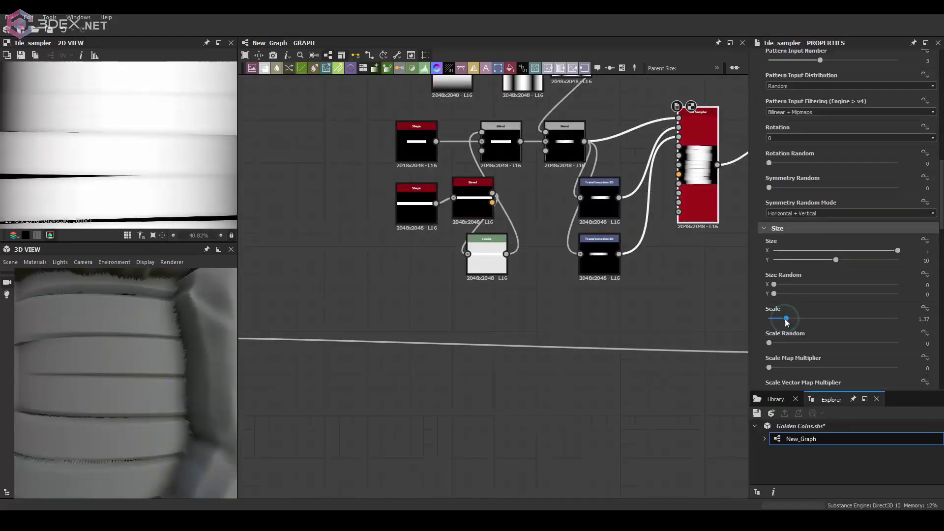
Step: Lower the stacked-bar Tile Sampler Scale to 1.22
drag(787, 322, 785, 318)
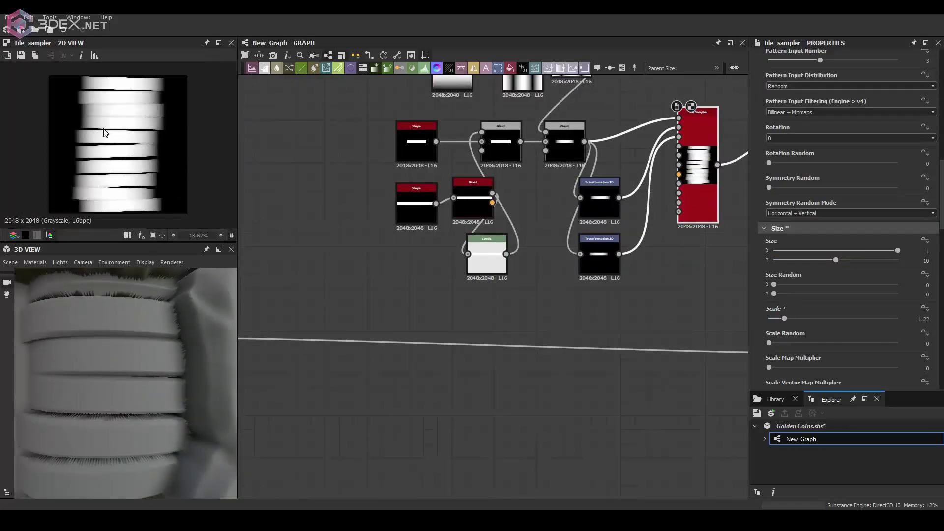
scroll(938, 271, down, 5)
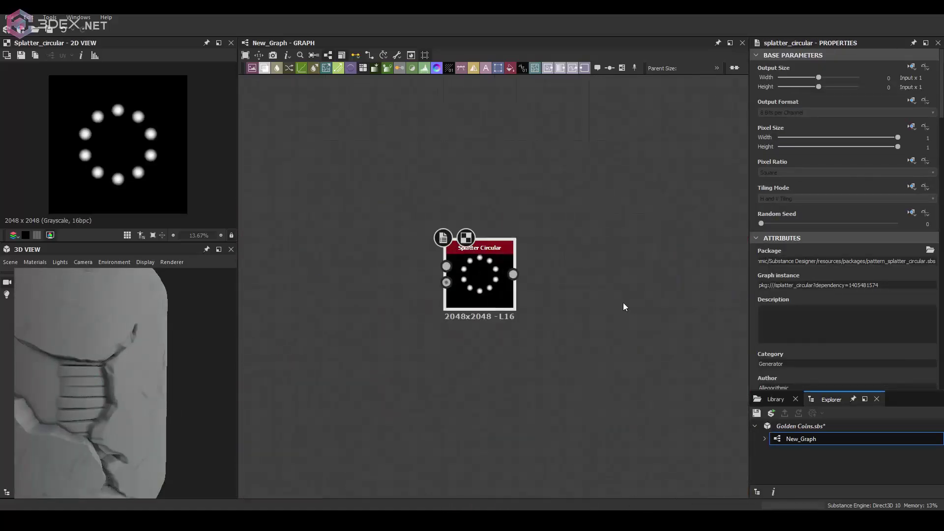
Step: Extrude the custom coin shape to height 0.08 with reduced bevel, feeding all pattern inputs
scroll(780, 351, down, 5)
scroll(815, 305, down, 5)
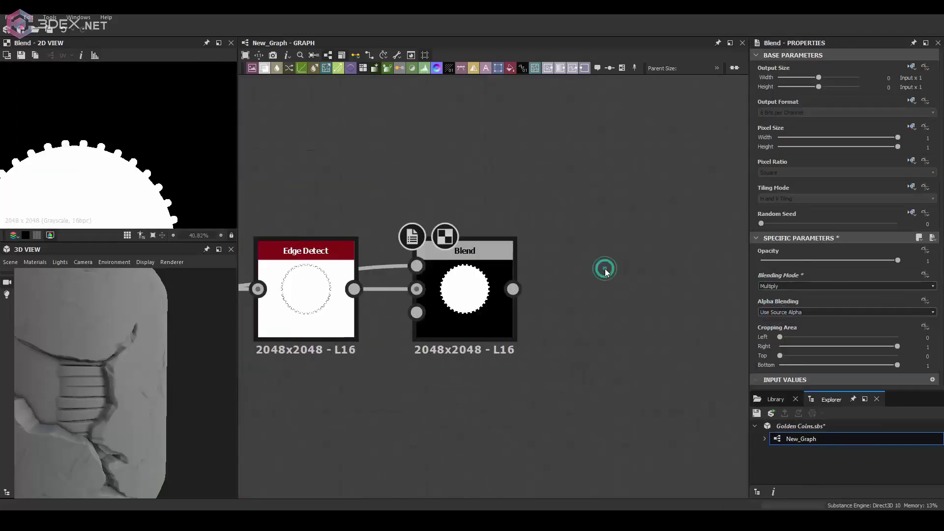
click(775, 372)
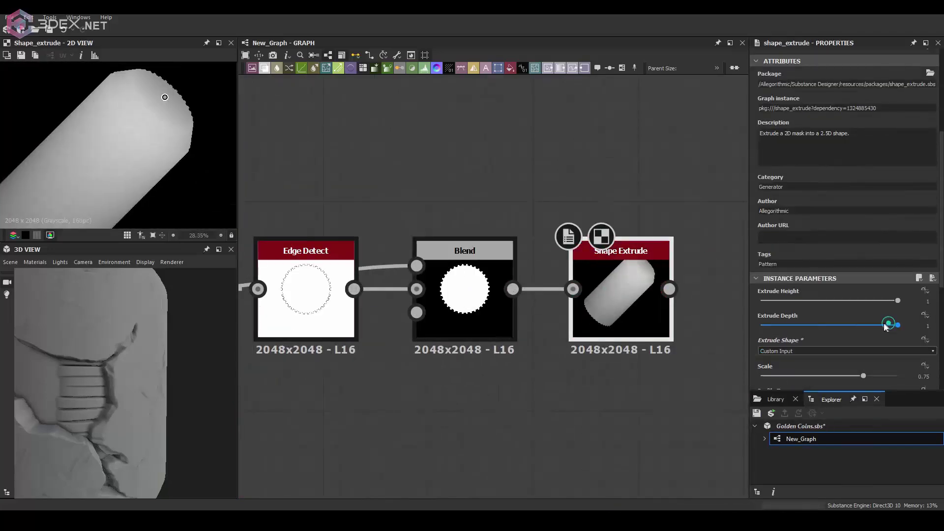
drag(774, 300, 772, 301)
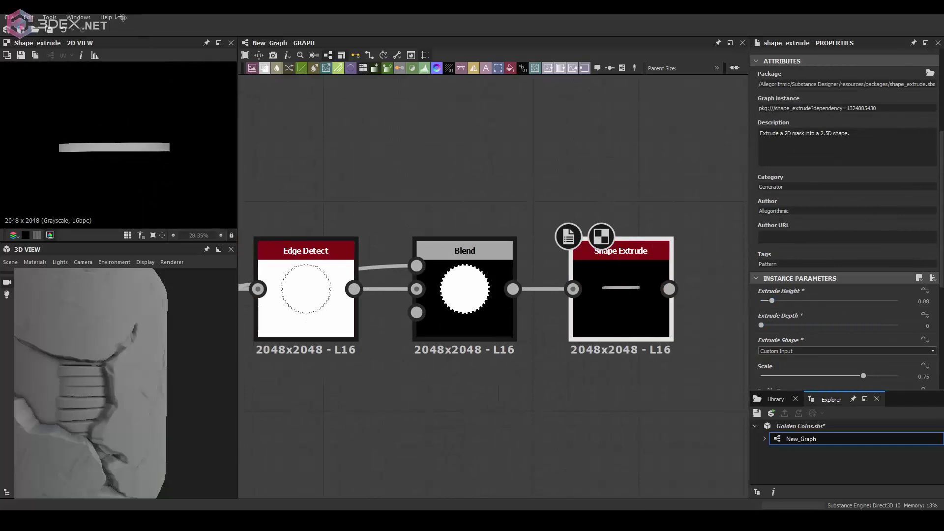
scroll(154, 157, up, 5)
scroll(776, 254, down, 3)
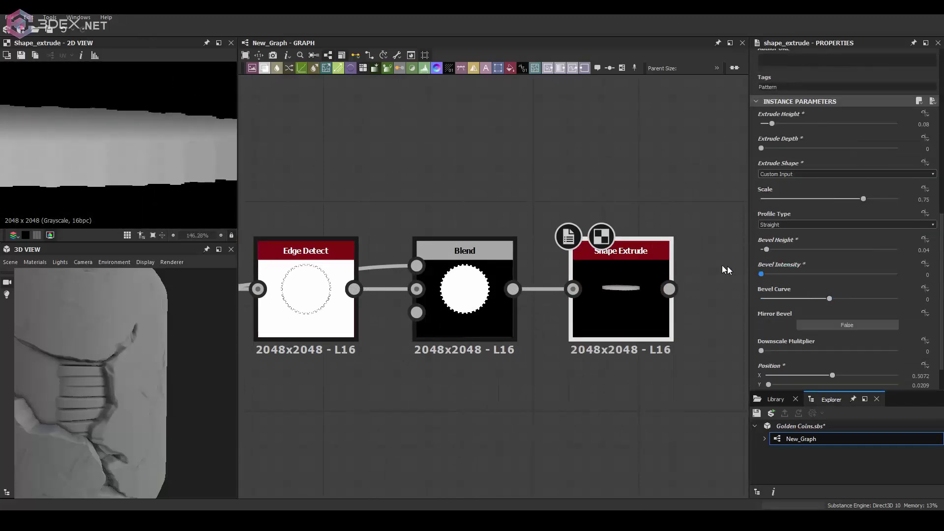
drag(775, 273, 765, 274)
click(783, 249)
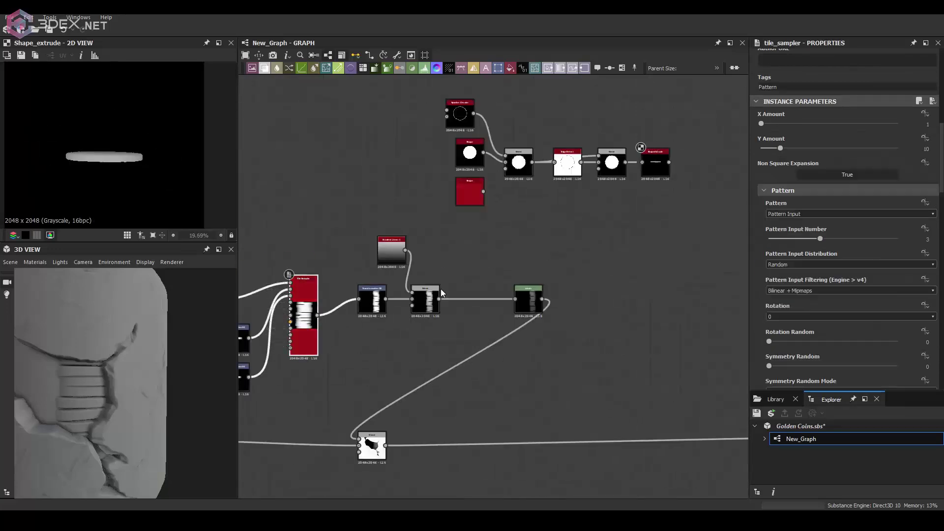
click(570, 348)
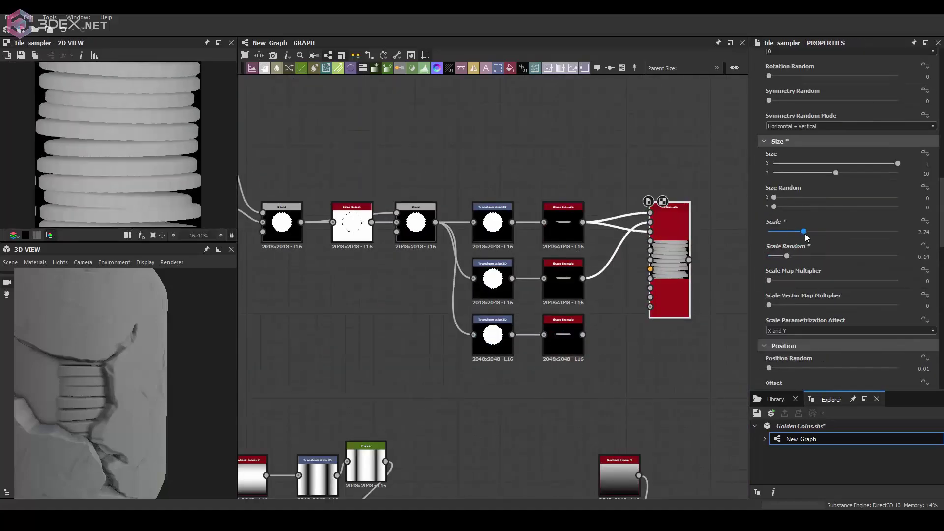
Step: Inspect the extruded coin, orbit the 3D stack, and preview the Blend and Transformation 2D outputs
scroll(839, 222, down, 5)
scroll(839, 257, up, 7)
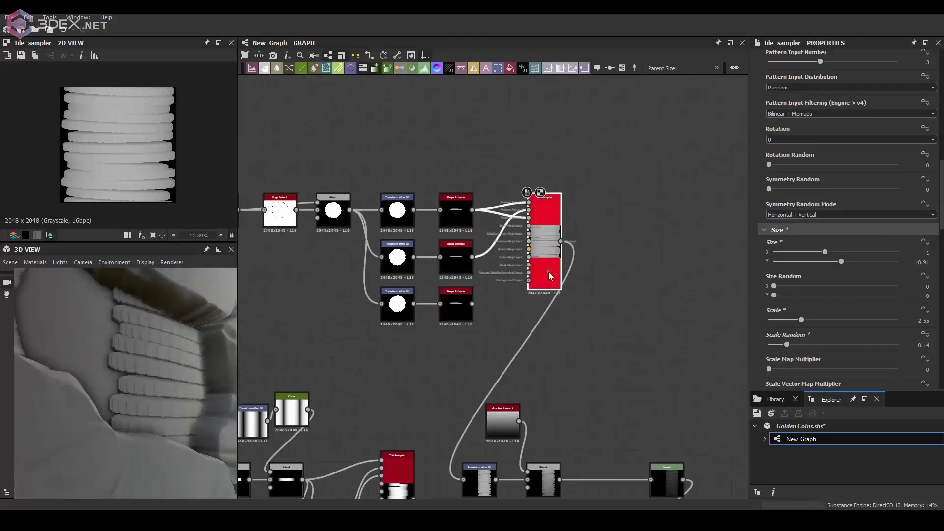
click(449, 242)
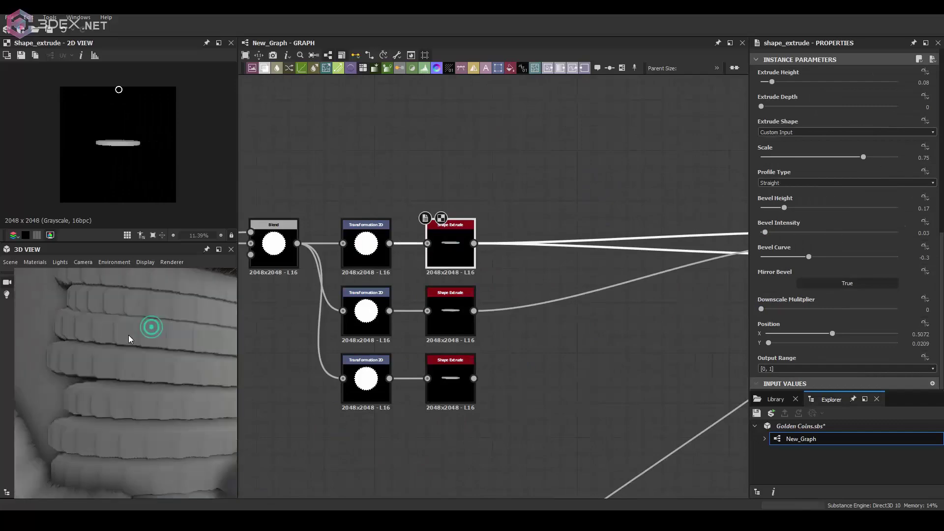
drag(141, 326, 123, 344)
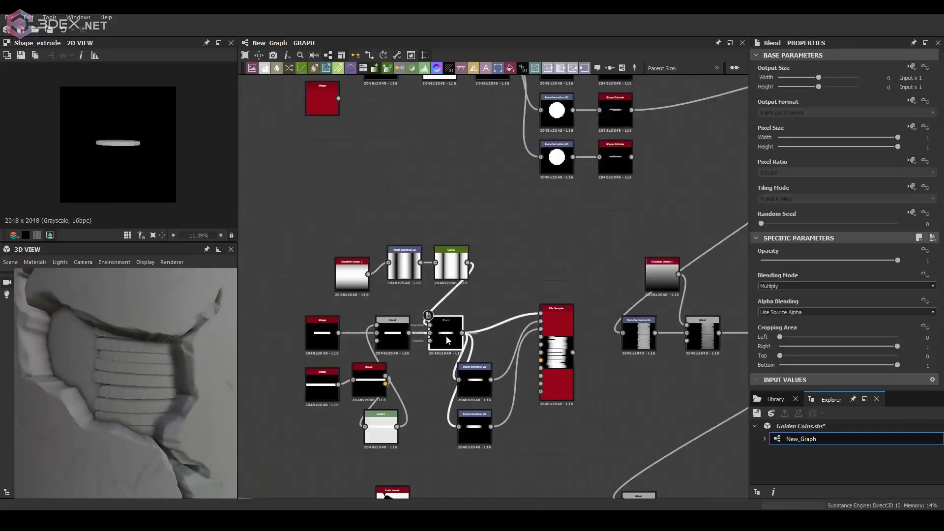
double_click(660, 321)
middle_drag(660, 321, 600, 233)
click(324, 455)
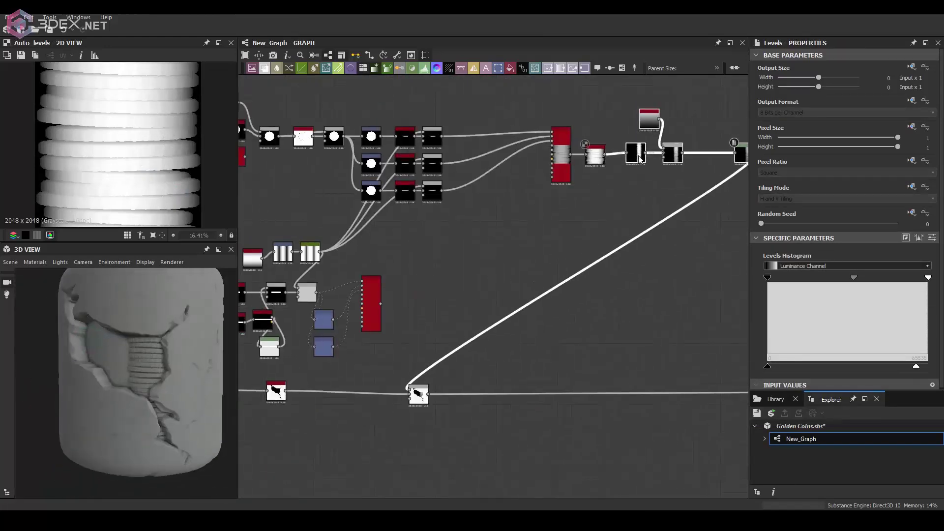
Step: Rearrange the graph and feed the Auto Levels coin into the second Tile Sampler
scroll(639, 159, down, 3)
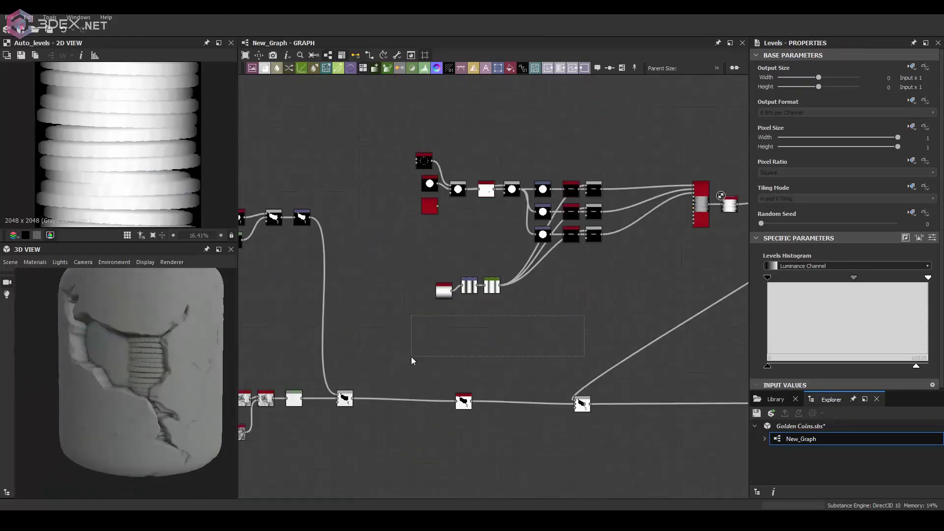
drag(423, 261, 487, 134)
scroll(487, 134, up, 3)
middle_drag(614, 273, 496, 248)
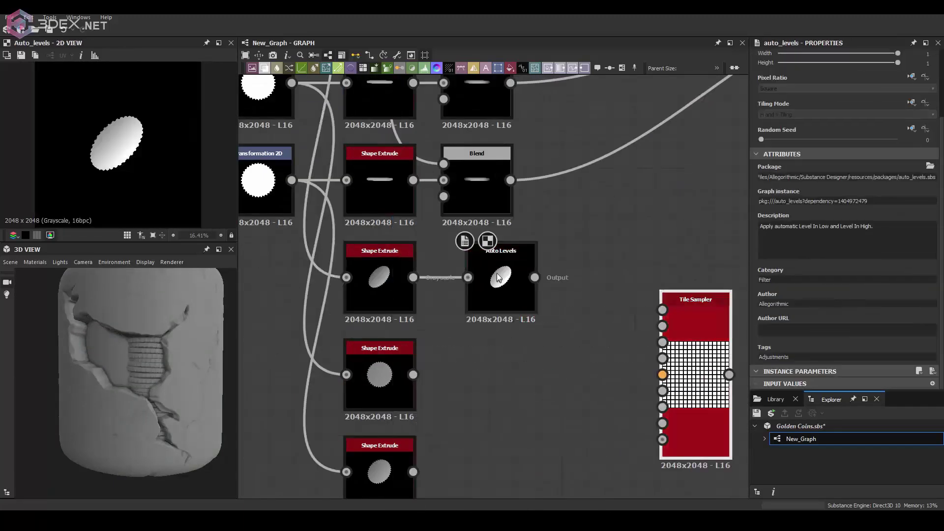
drag(679, 321, 681, 323)
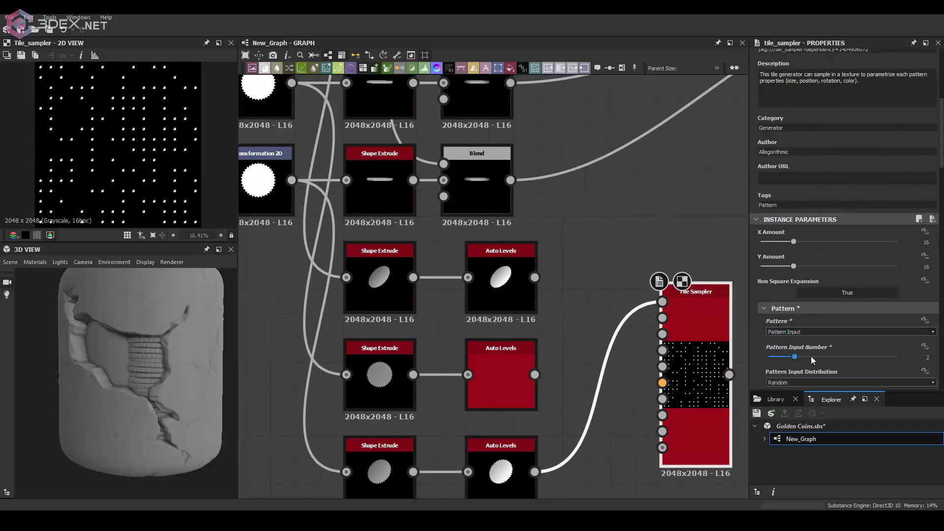
scroll(818, 254, down, 10)
Step: Tune the coin pile sampler and add Auto Levels tiling horizontally and vertically
drag(769, 306, 792, 306)
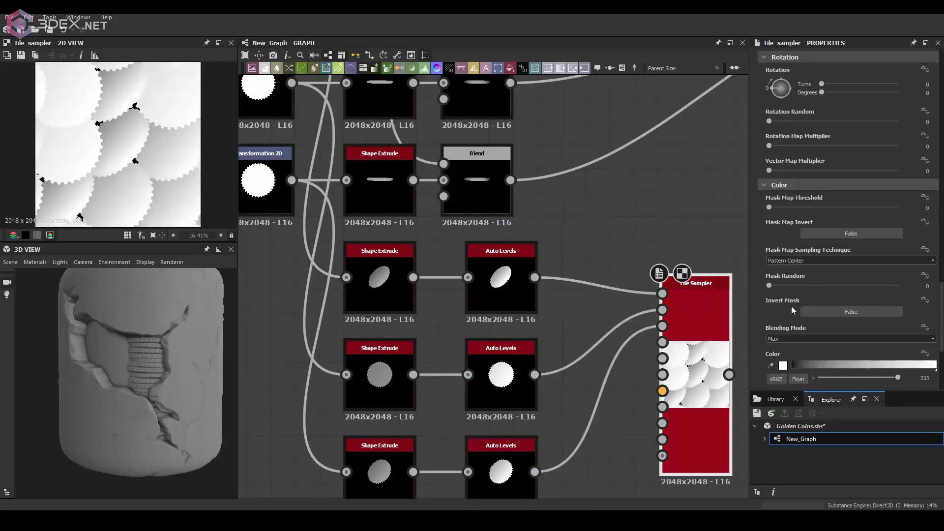
scroll(791, 306, down, 5)
drag(770, 346, 832, 345)
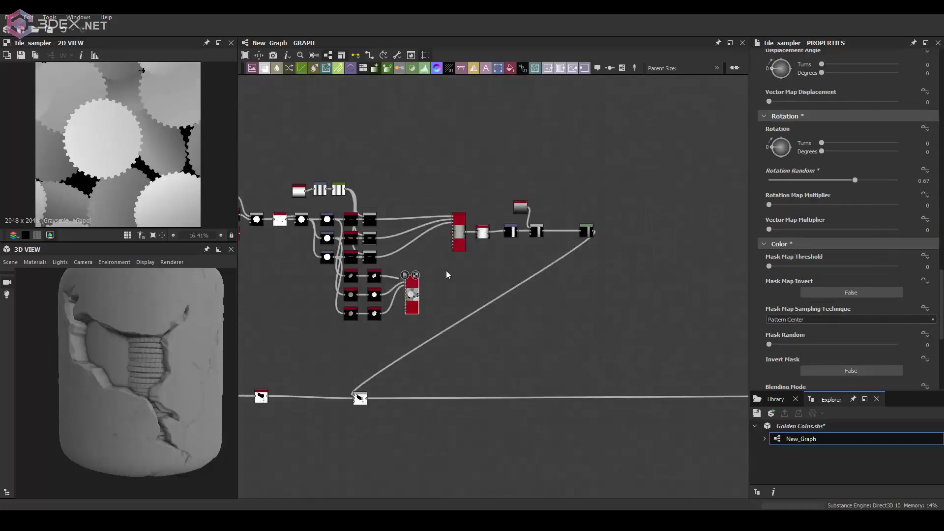
scroll(540, 249, up, 3)
drag(350, 365, 391, 365)
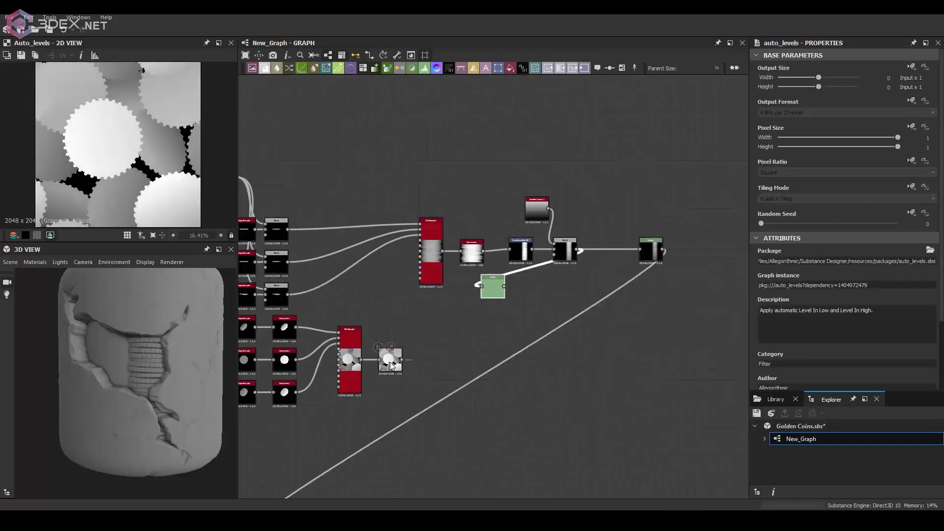
click(778, 225)
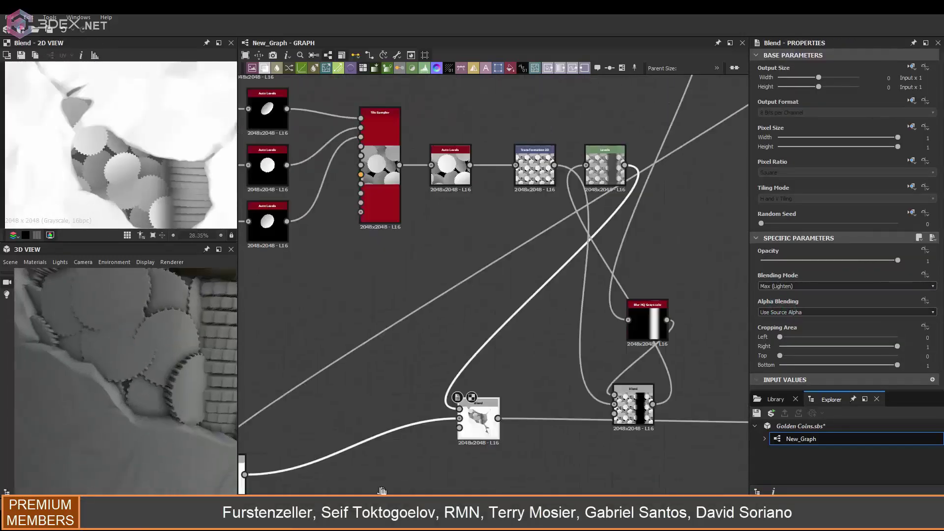
Step: Shrink the stack pattern's vertical size to 8.62 and enlarge its scale for wider stripes
scroll(586, 347, up, 3)
click(587, 347)
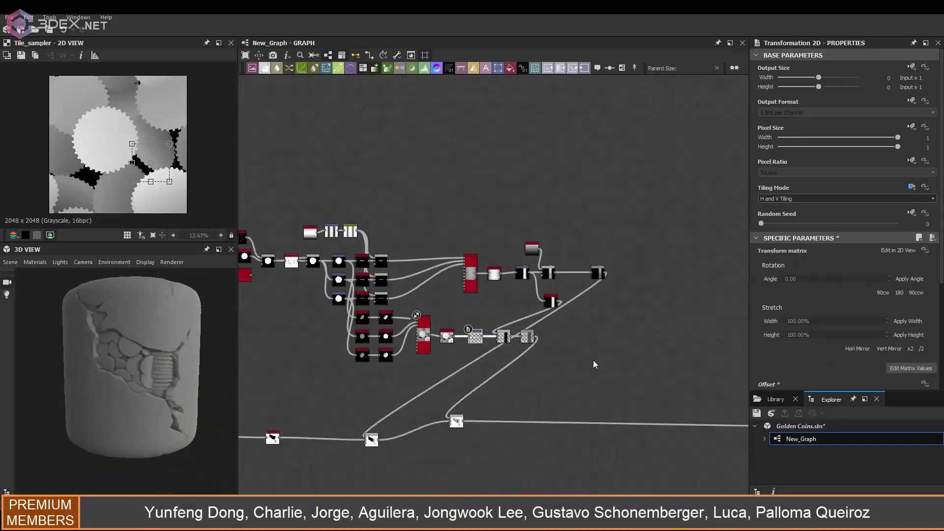
drag(836, 264, 824, 265)
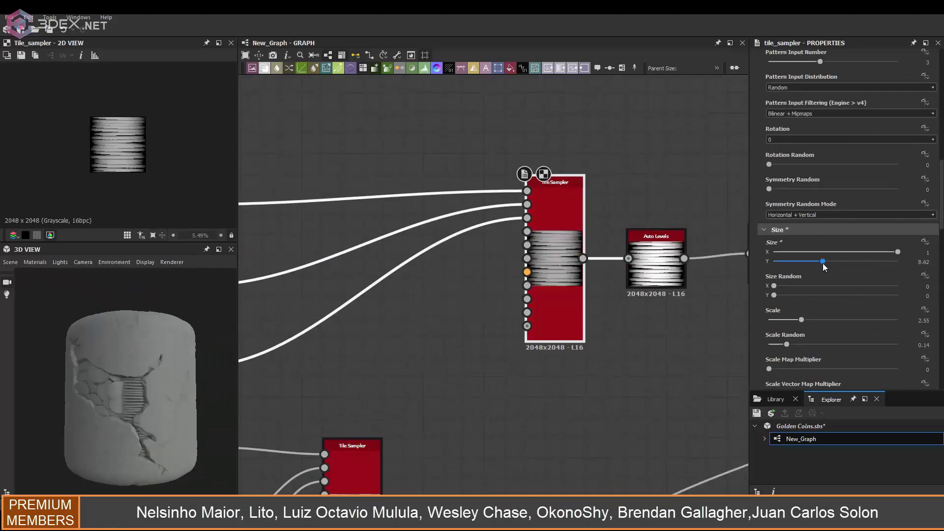
drag(786, 320, 792, 319)
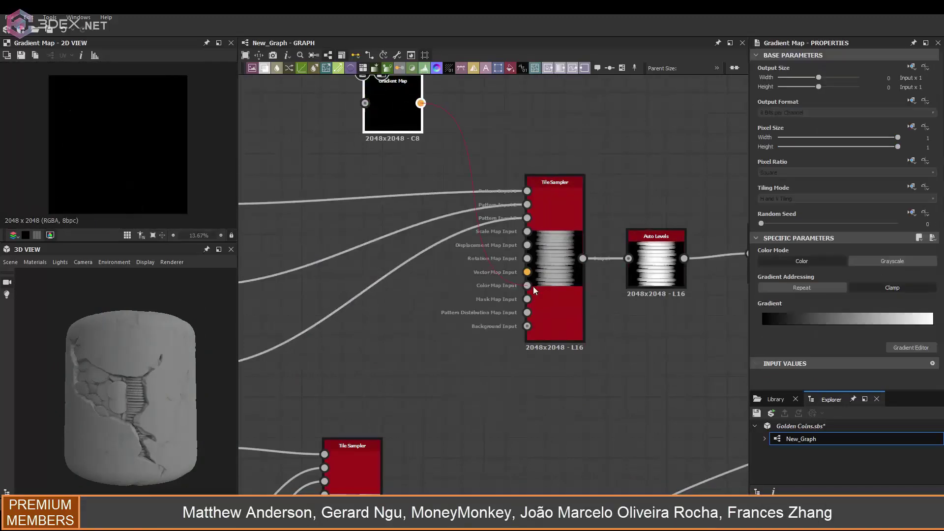
key(space)
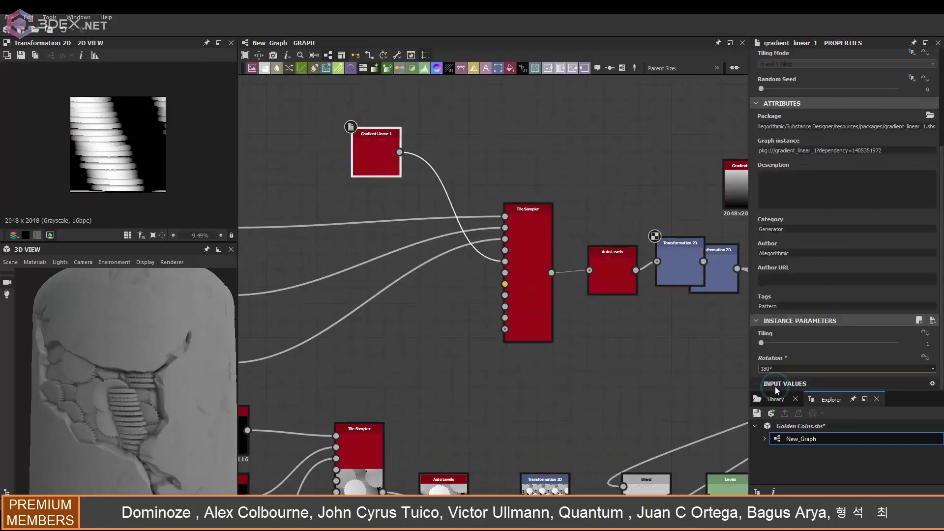
double_click(613, 270)
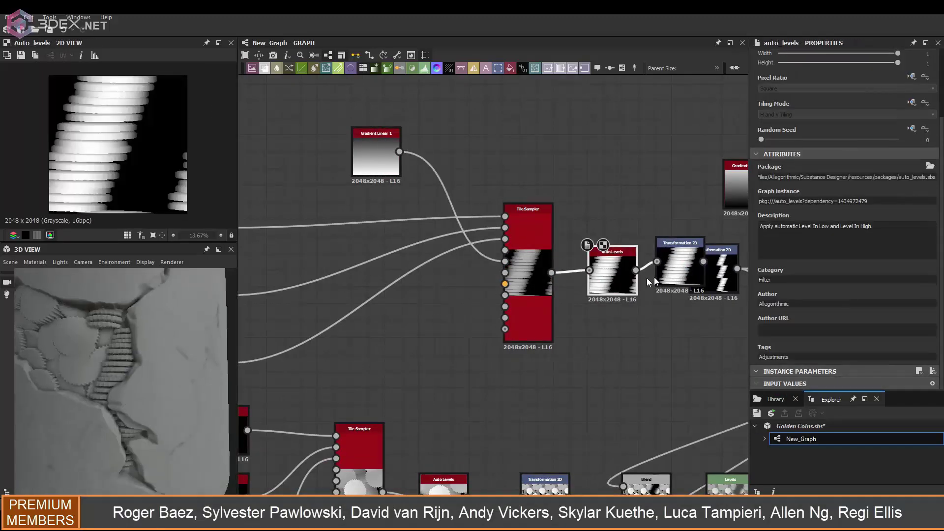
scroll(819, 306, down, 3)
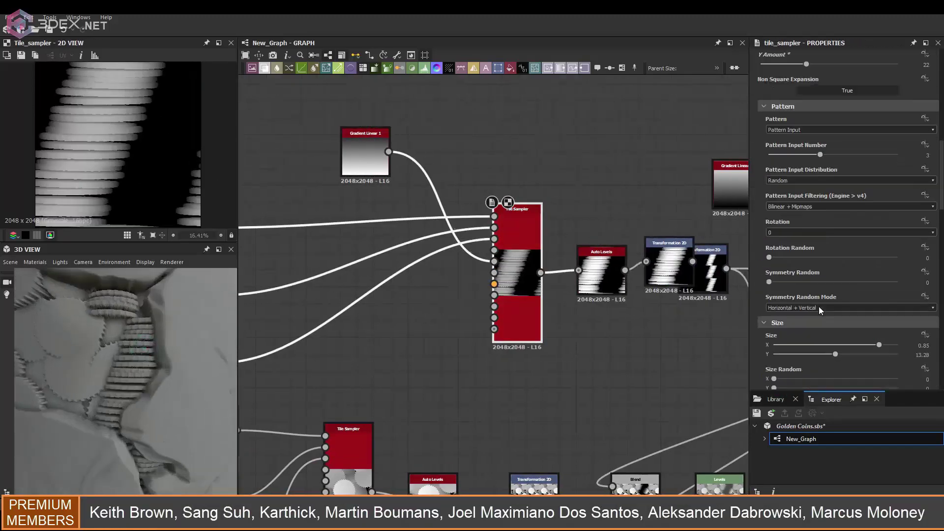
scroll(812, 320, down, 2)
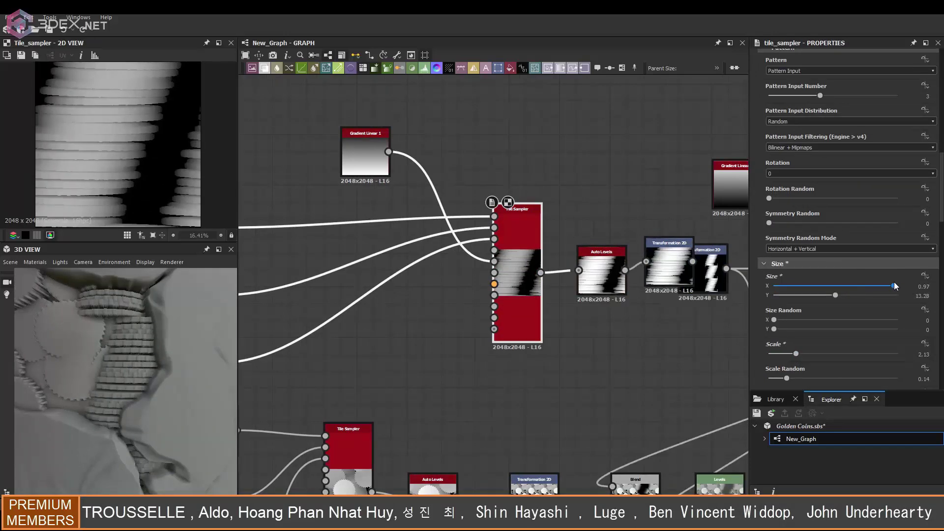
drag(165, 312, 162, 327)
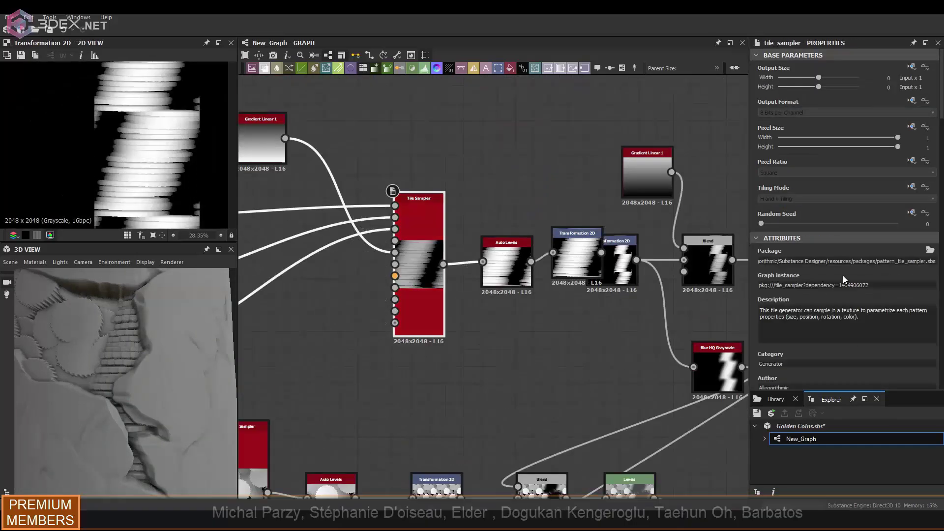
Step: Stretch the stack size to 15.75, shift it up-left, and set coin edge roundness to 2.06
drag(787, 290, 790, 289)
drag(845, 235, 848, 235)
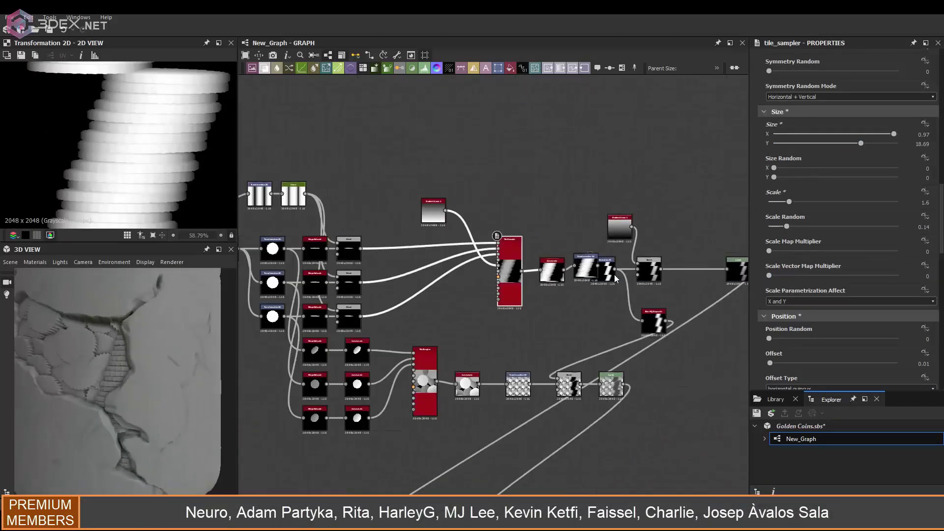
drag(141, 190, 111, 142)
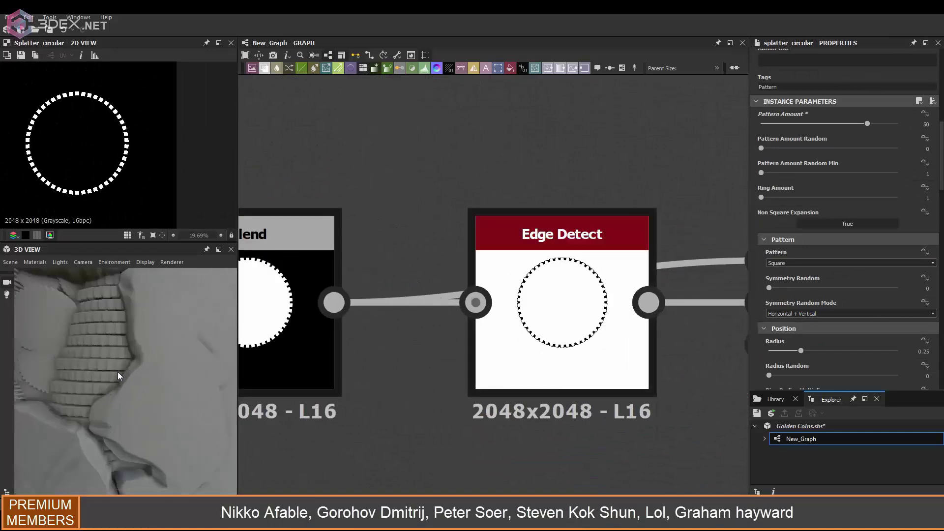
drag(781, 318, 766, 292)
drag(169, 358, 147, 344)
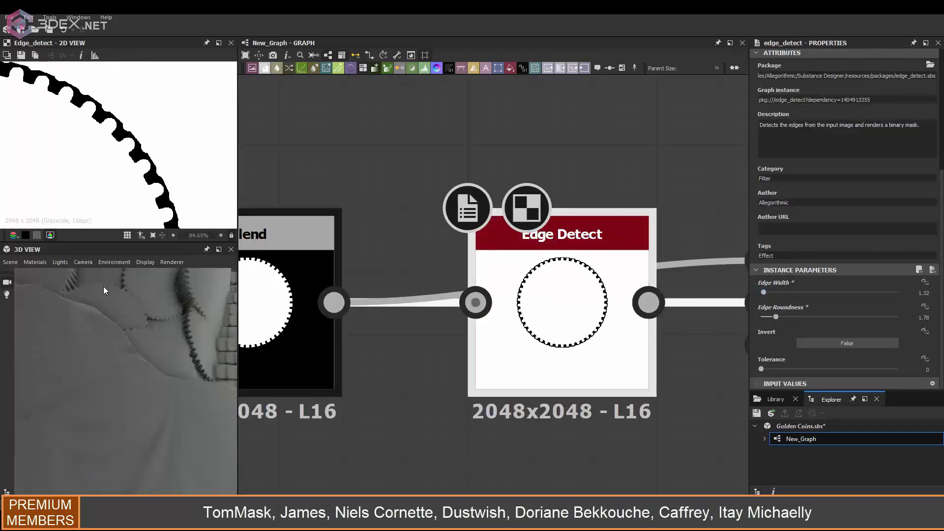
drag(776, 317, 777, 317)
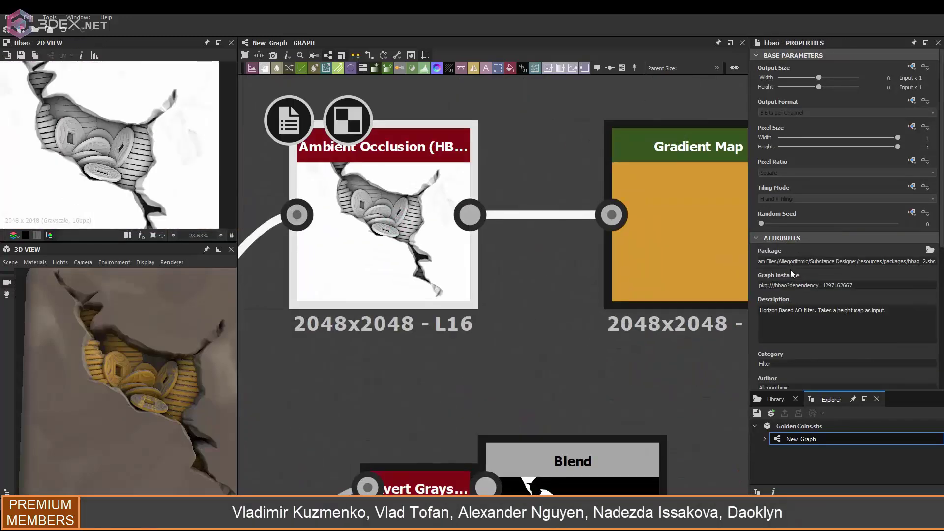
Step: Deepen the ambient occlusion height, desaturate the gold, and fade the occlusion blend to 0.07
drag(787, 299, 790, 302)
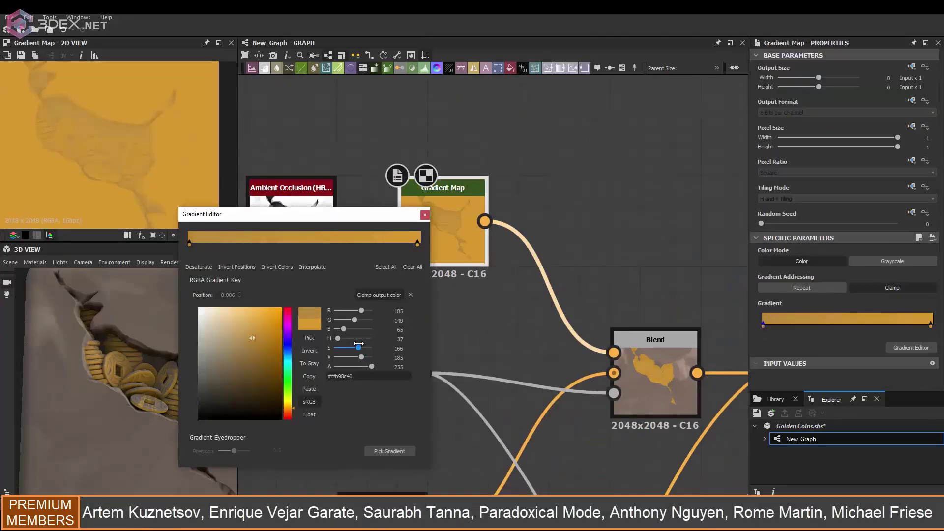
drag(363, 348, 362, 346)
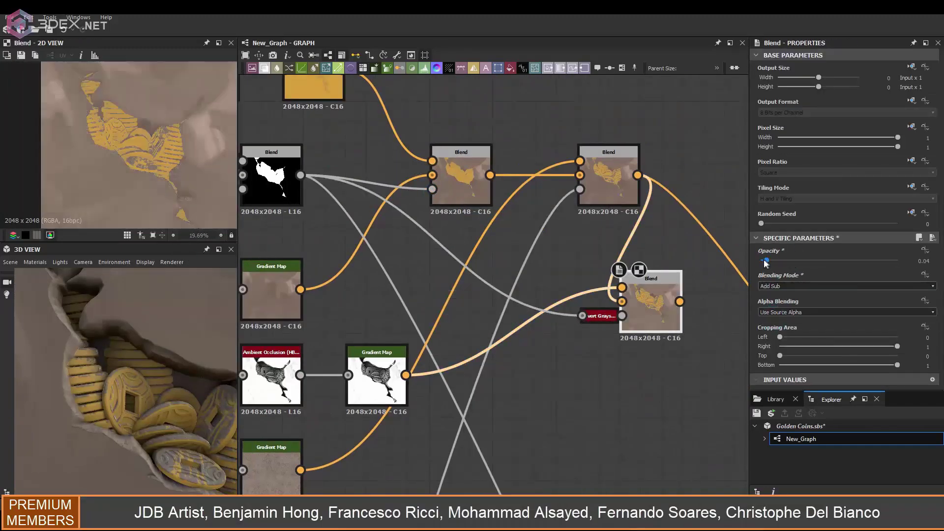
drag(766, 263, 764, 261)
scroll(125, 384, down, 5)
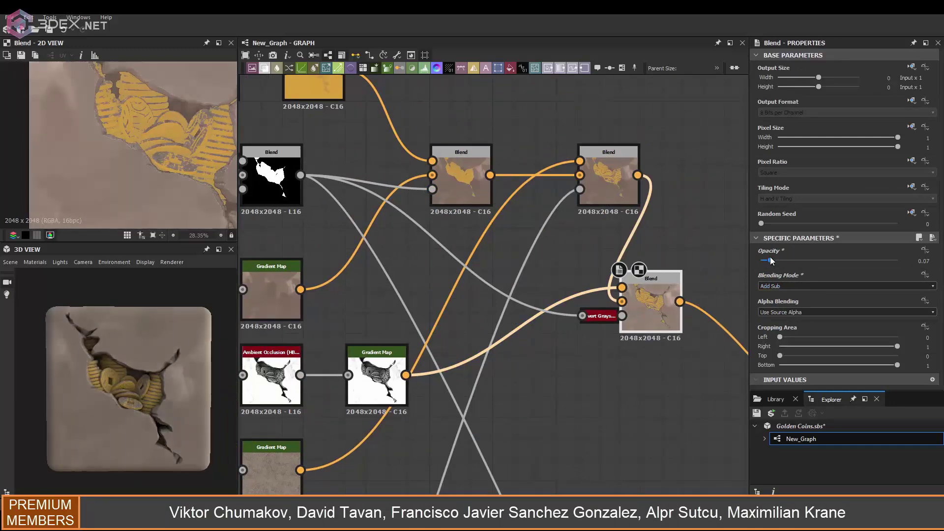
mouse_move(169, 376)
mouse_down()
mouse_move(61, 367)
mouse_move(129, 381)
mouse_move(147, 358)
mouse_up()
scroll(147, 366, up, 5)
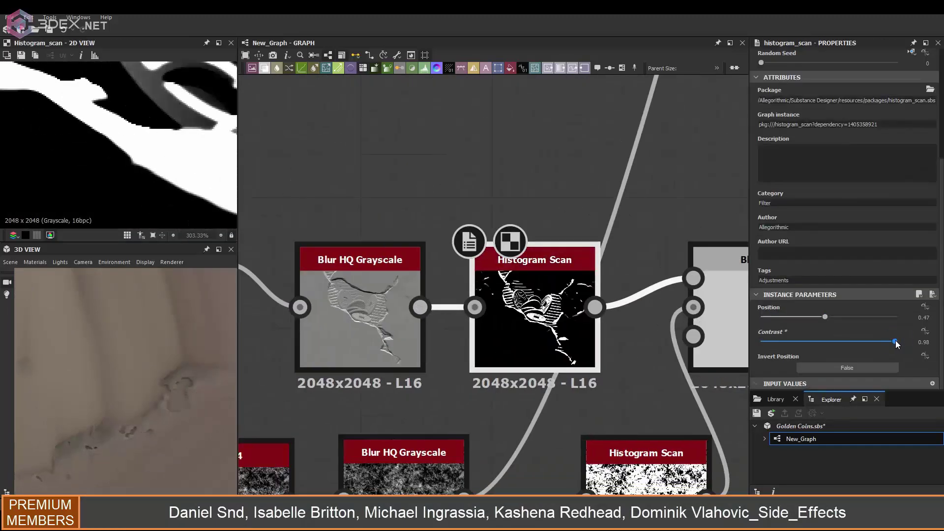
Step: Add a Blend node fed by the Levels node and adjust the Levels input range
drag(148, 374, 78, 377)
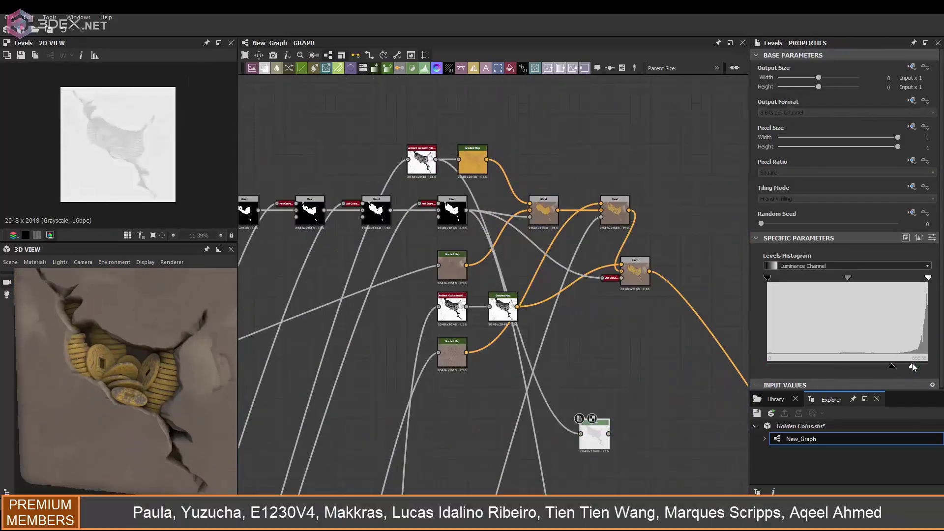
drag(609, 434, 638, 392)
click(659, 217)
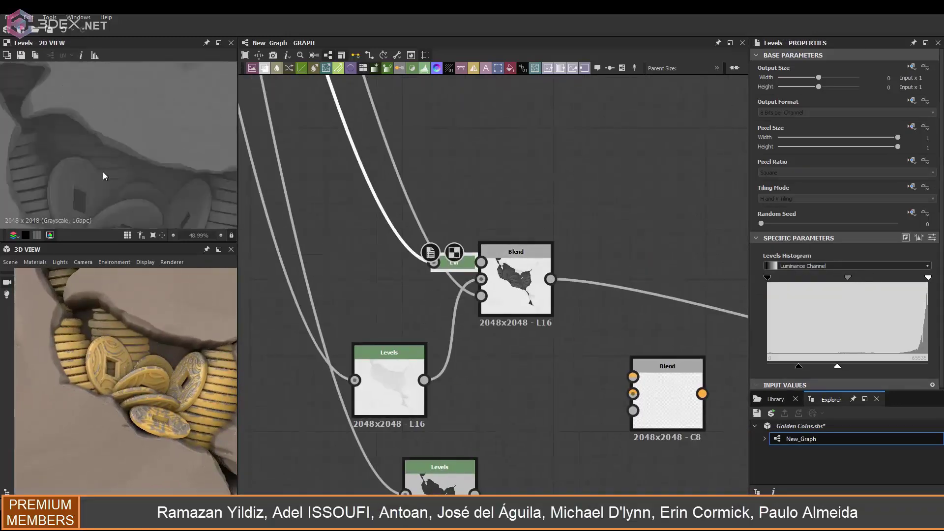
drag(799, 366, 796, 362)
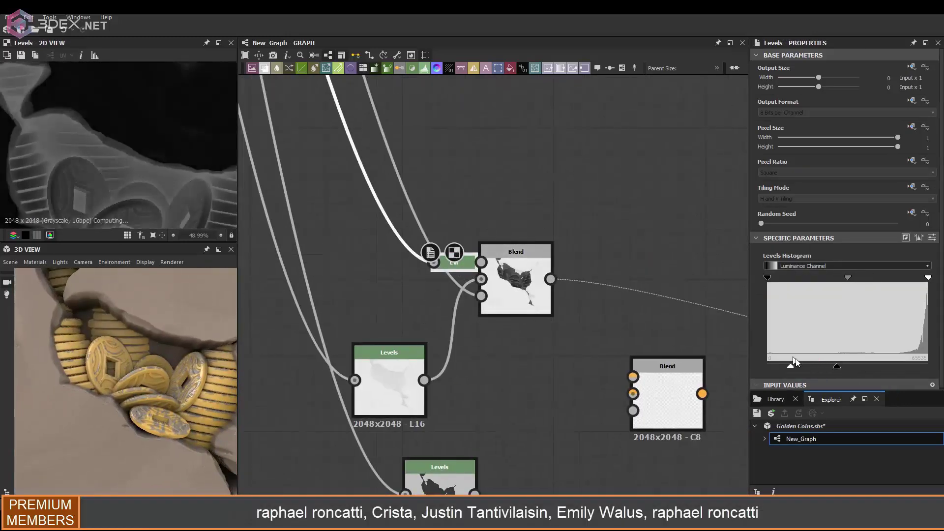
Step: Insert an Invert Grayscale, brighten the small Levels output, and connect it into the Blend
click(463, 261)
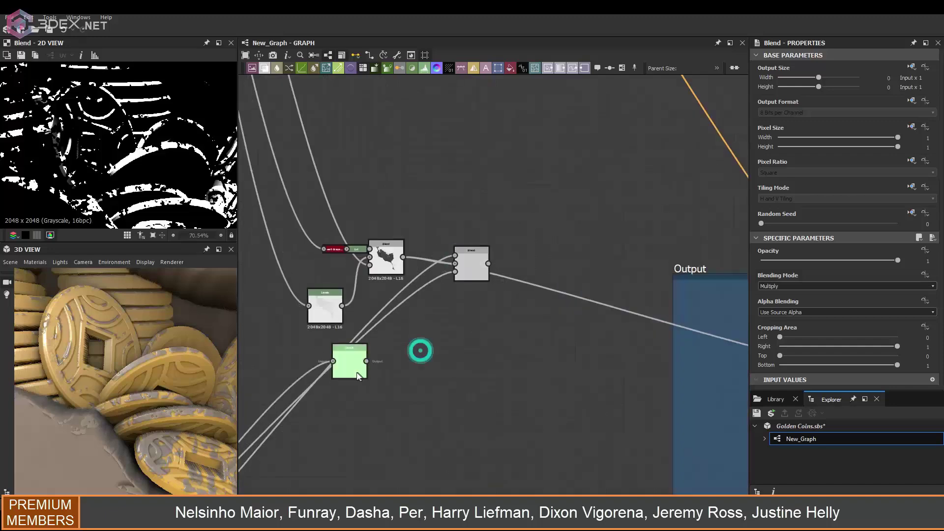
click(357, 376)
drag(790, 368, 812, 368)
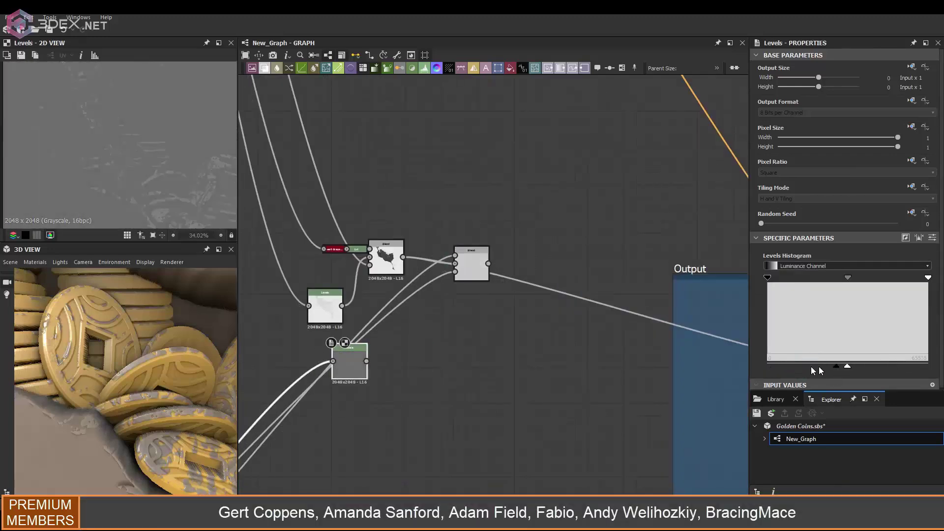
drag(366, 361, 455, 271)
double_click(473, 268)
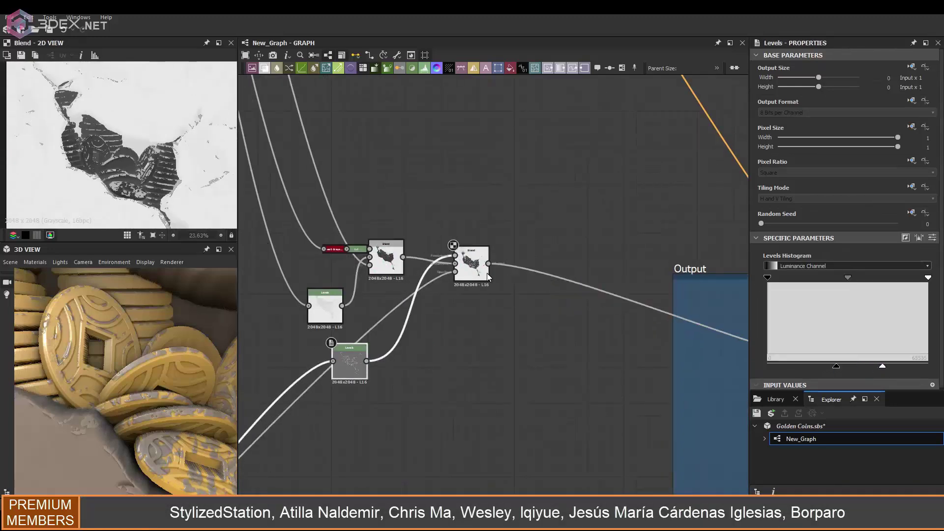
mouse_move(120, 362)
mouse_down()
mouse_move(141, 368)
mouse_move(130, 337)
mouse_up()
scroll(108, 364, down, 5)
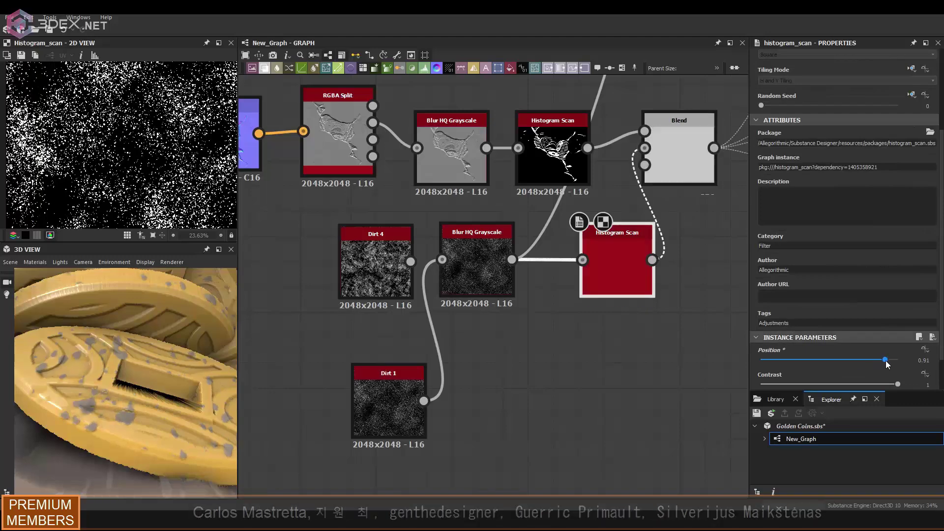
Step: Lower the dirt mask's Histogram Scan position and shift the Gradient Map's gold keys
drag(885, 361, 883, 361)
drag(180, 334, 161, 354)
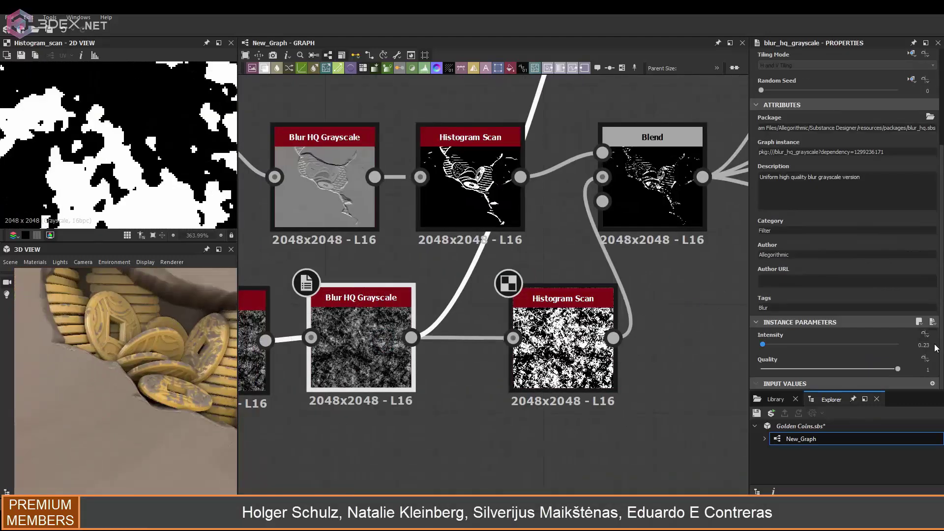
click(556, 362)
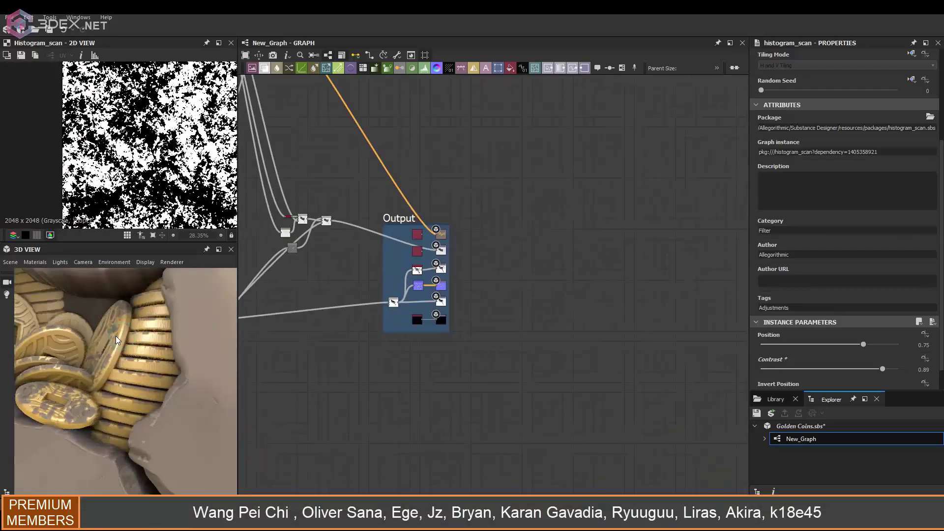
double_click(417, 310)
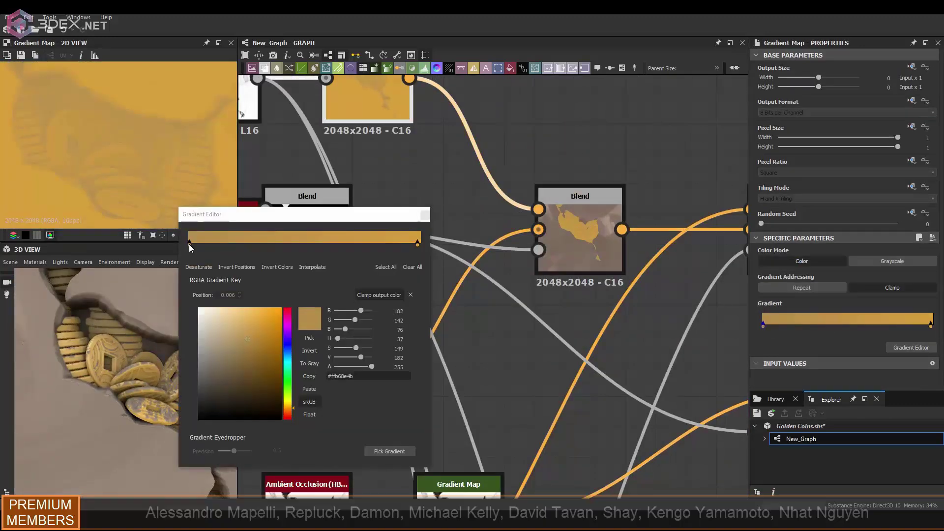
drag(190, 244, 196, 244)
drag(417, 243, 327, 252)
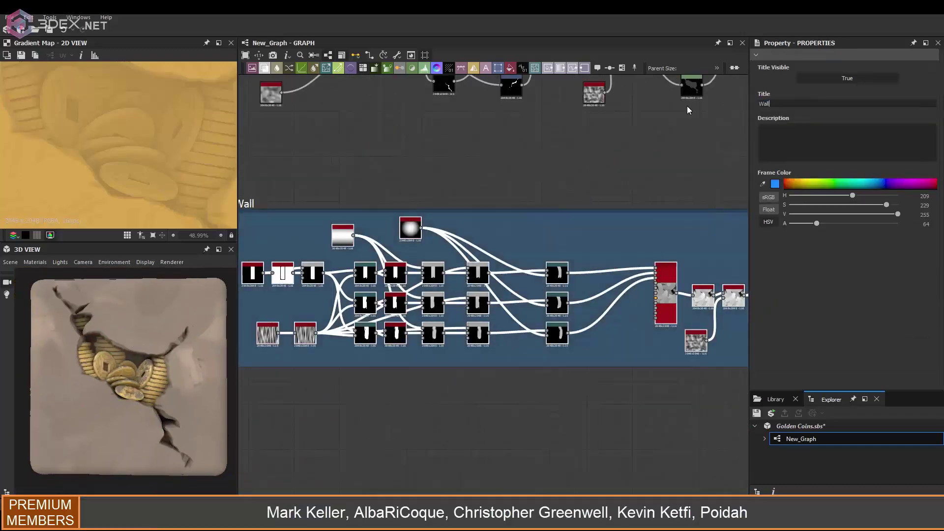
Step: Title the next two frames Cracks and Roughness
text(Cracks)
key(Return)
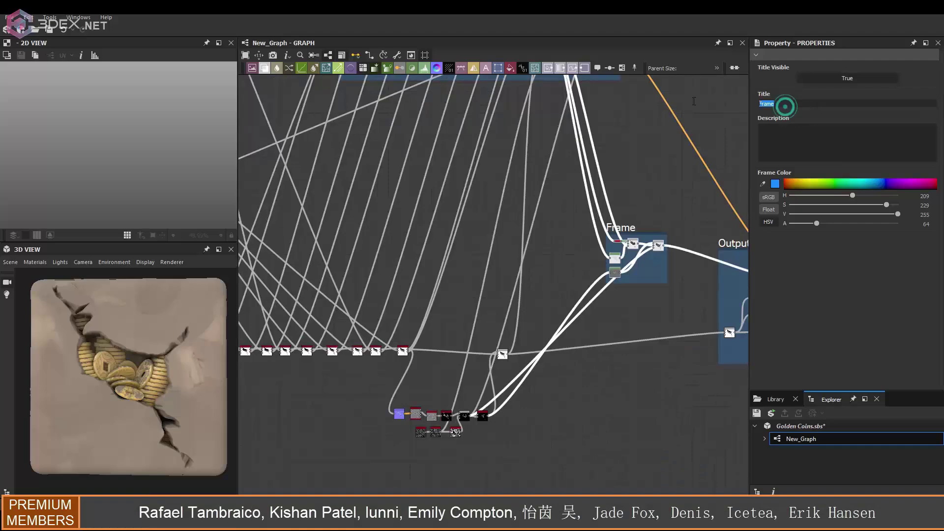
text(Roughness)
key(Return)
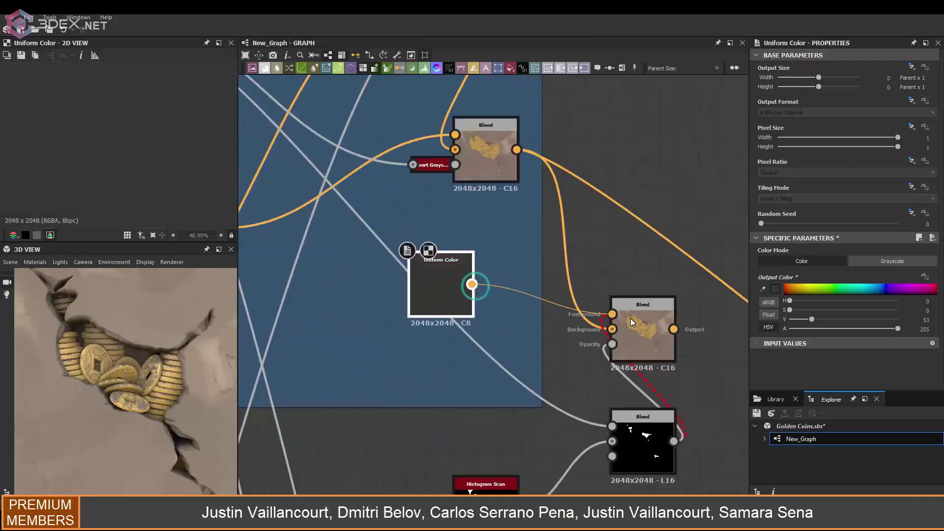
Step: Feed the dark-colour-over-coins Blend into the next Blend and raise Histogram Scan position to 0.9
click(654, 326)
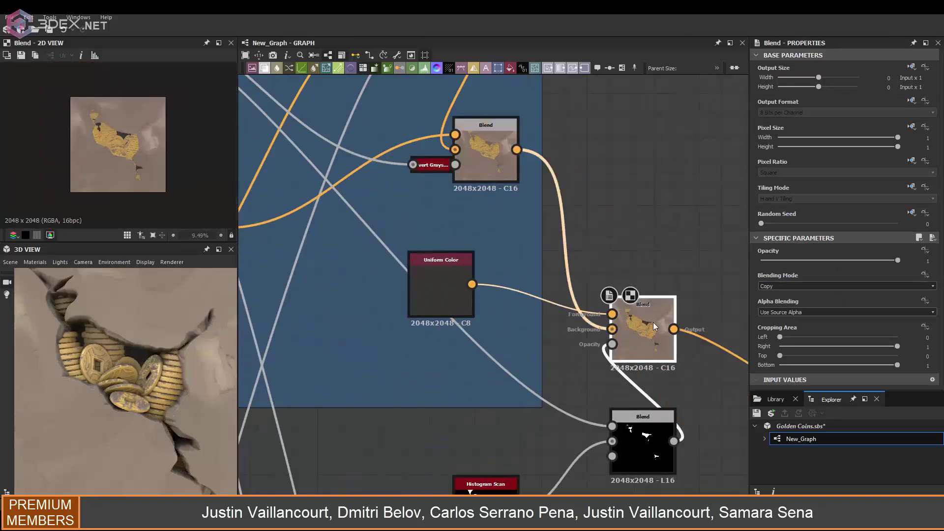
shift+drag(673, 329, 480, 204)
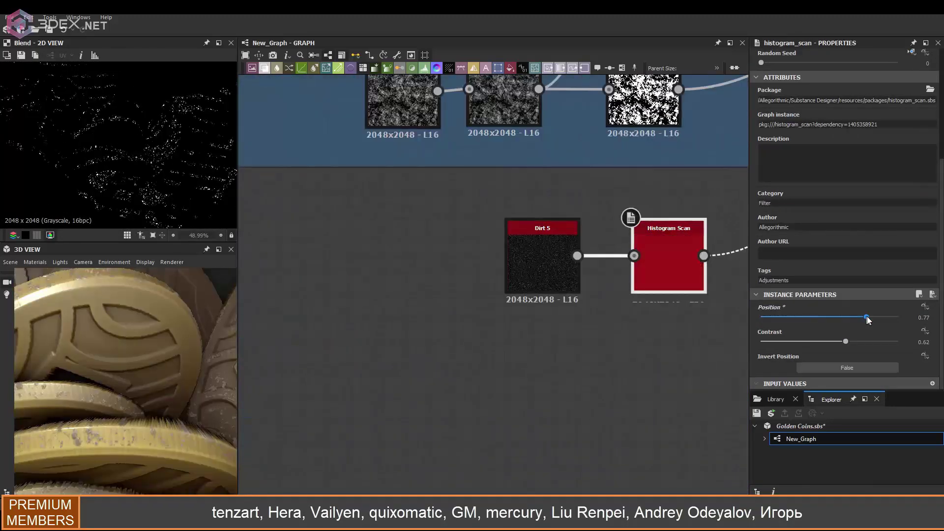
drag(867, 316, 884, 318)
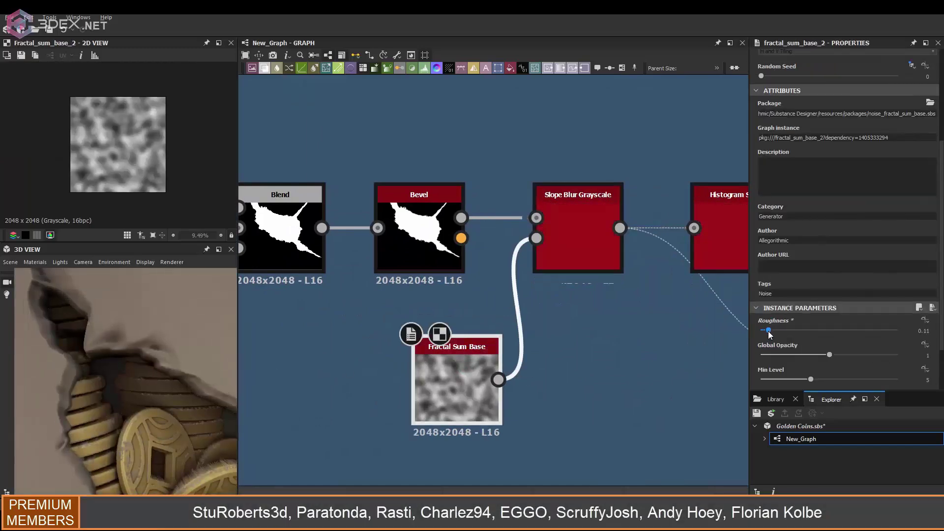
Step: Orbit the 3D preview in close on the coin-filled hole
drag(95, 323, 136, 376)
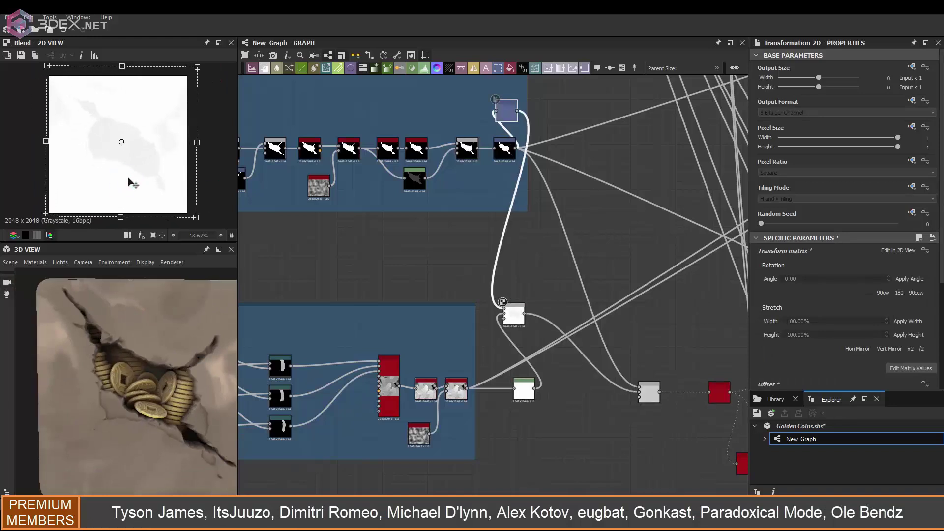
Step: Offset the copied hole mask's Transformation 2D slightly up and left
drag(115, 179, 110, 177)
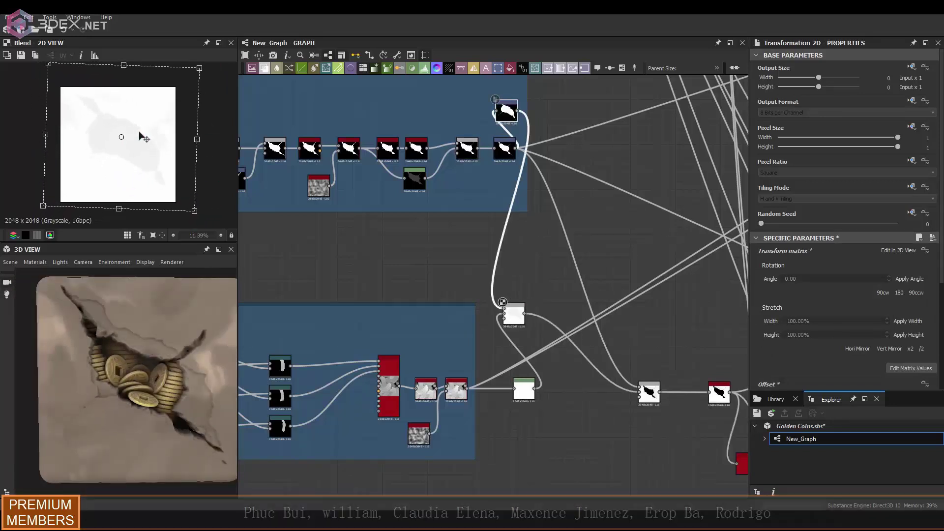
scroll(76, 321, up, 3)
scroll(481, 276, down, 5)
scroll(474, 246, up, 5)
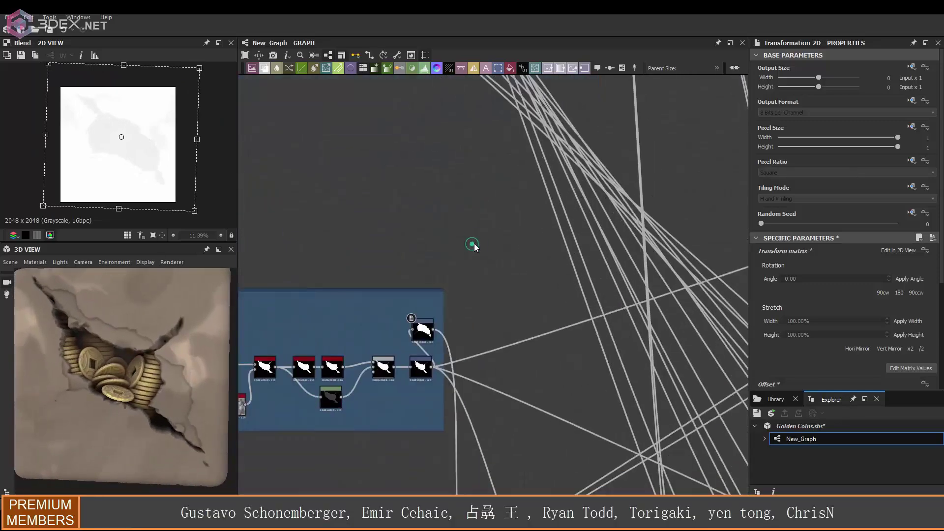
click(475, 246)
scroll(496, 301, up, 3)
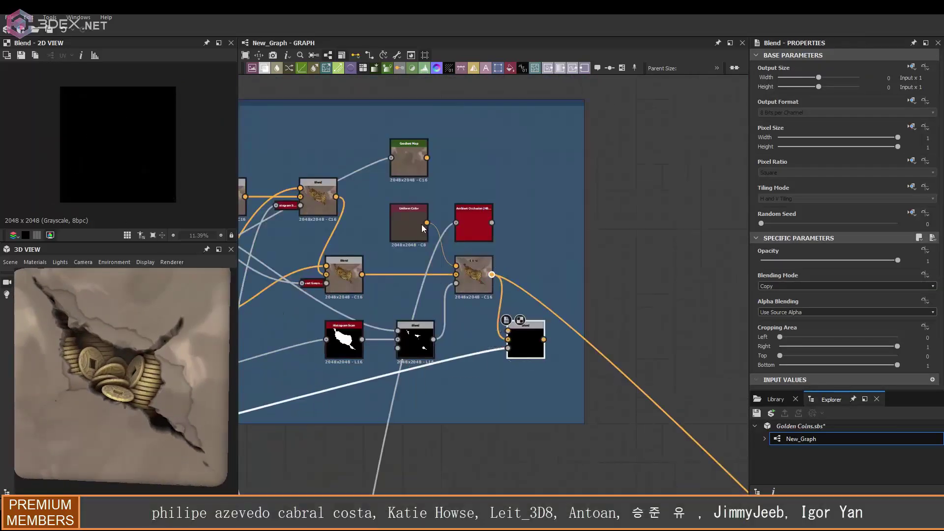
middle_drag(278, 408, 526, 387)
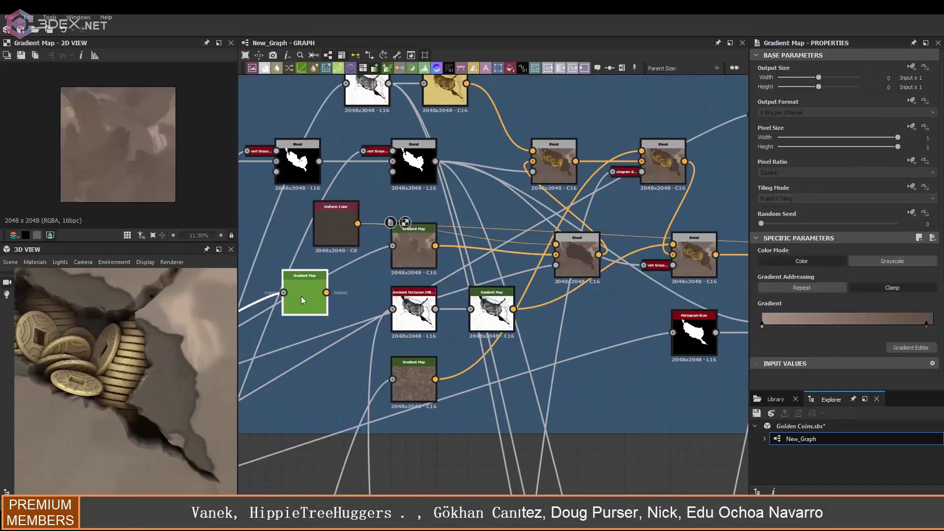
Step: Brighten the light end of the plaster Gradient Map, then frame the Subtract blend
click(763, 326)
click(564, 240)
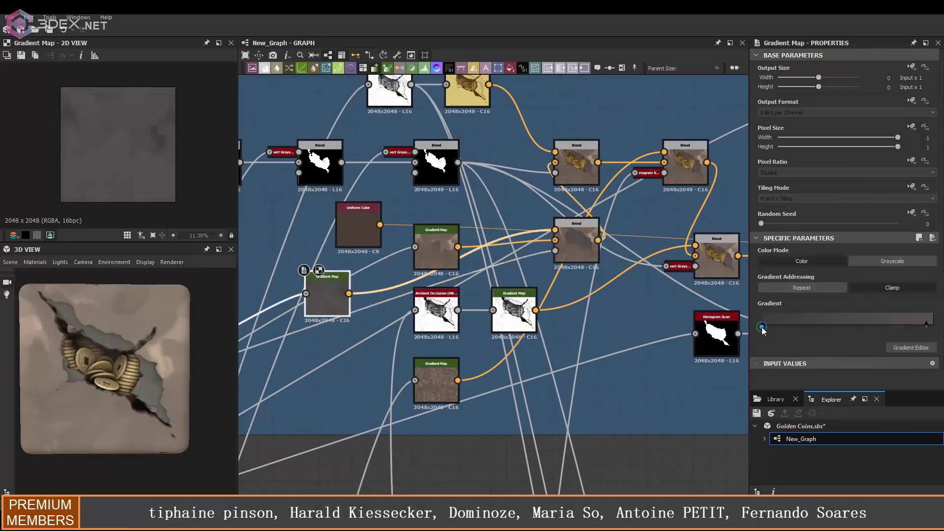
click(762, 327)
drag(496, 350, 512, 352)
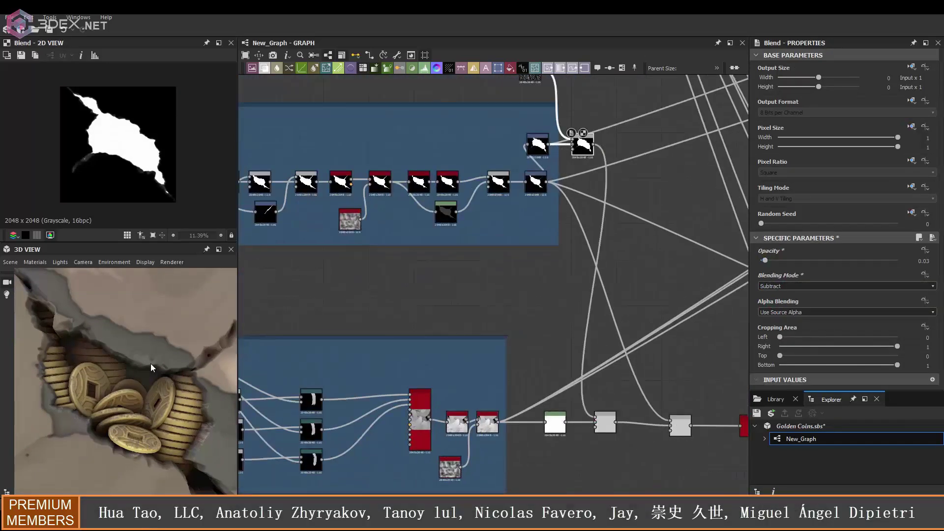
drag(151, 368, 73, 354)
key(f)
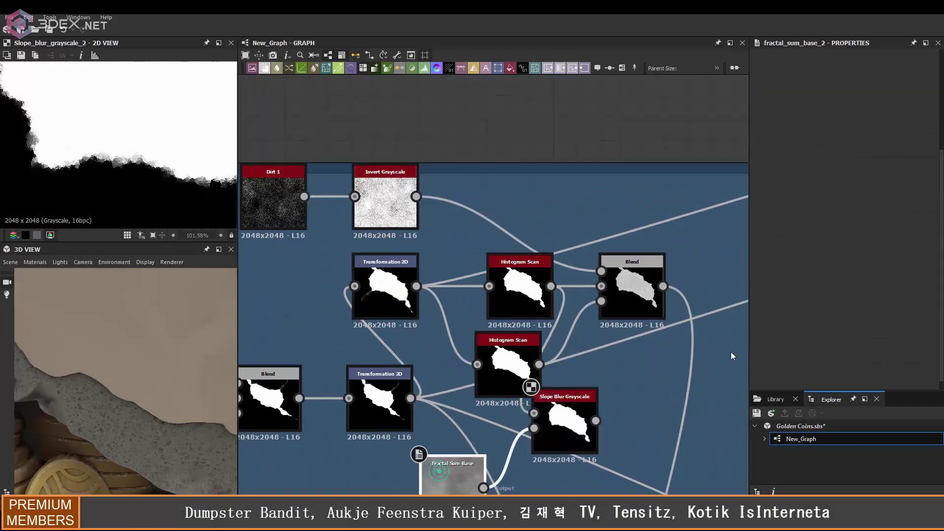
Step: Review the Slope Blur Grayscale output forming the ragged plaster rim
click(565, 423)
scroll(73, 160, up, 3)
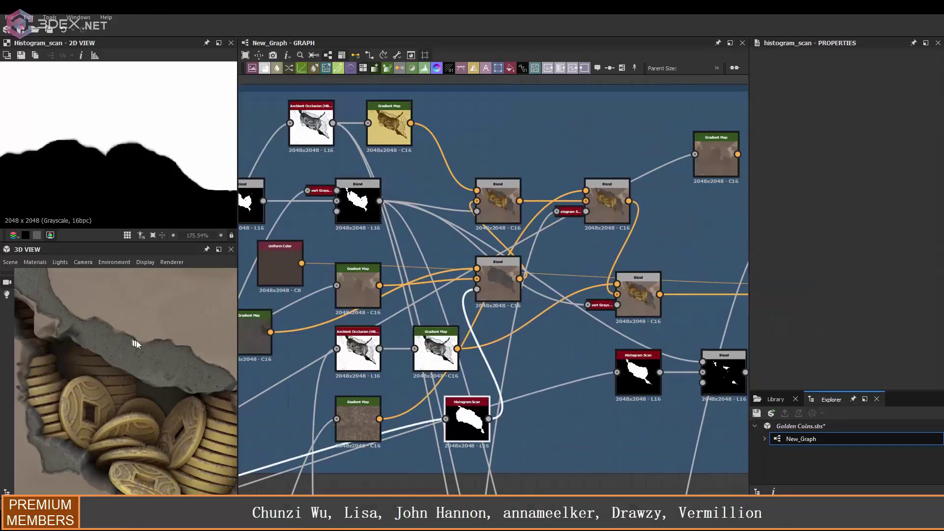
scroll(142, 374, down, 5)
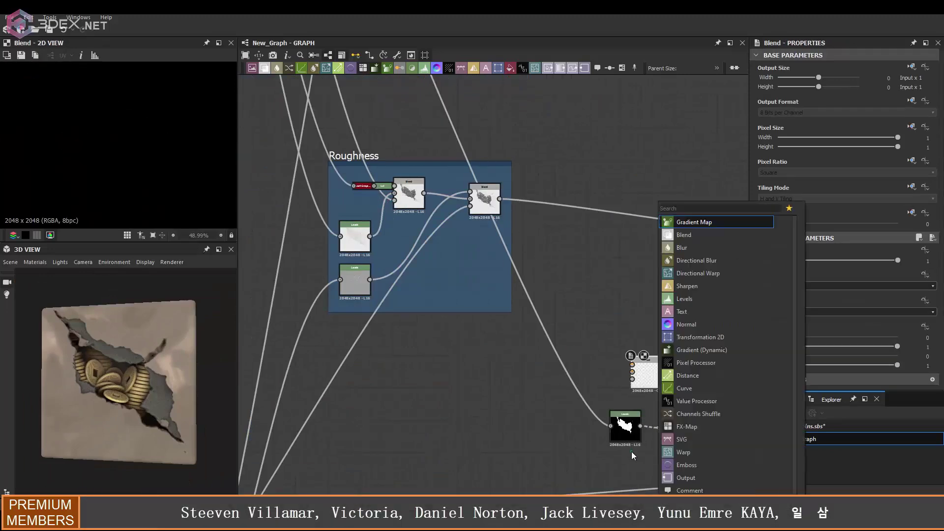
Step: Check the inverted grayscale, new Levels and multiplying Blend outputs in the Roughness group
click(366, 191)
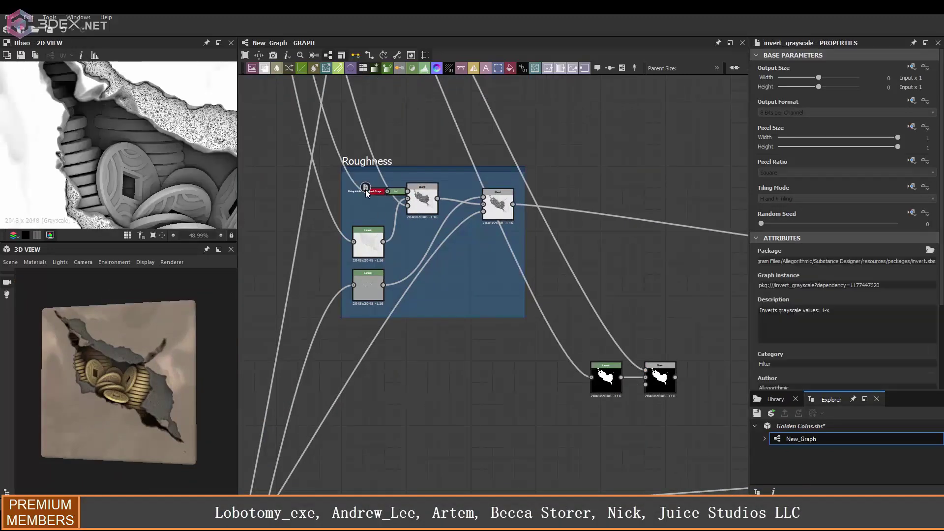
click(606, 377)
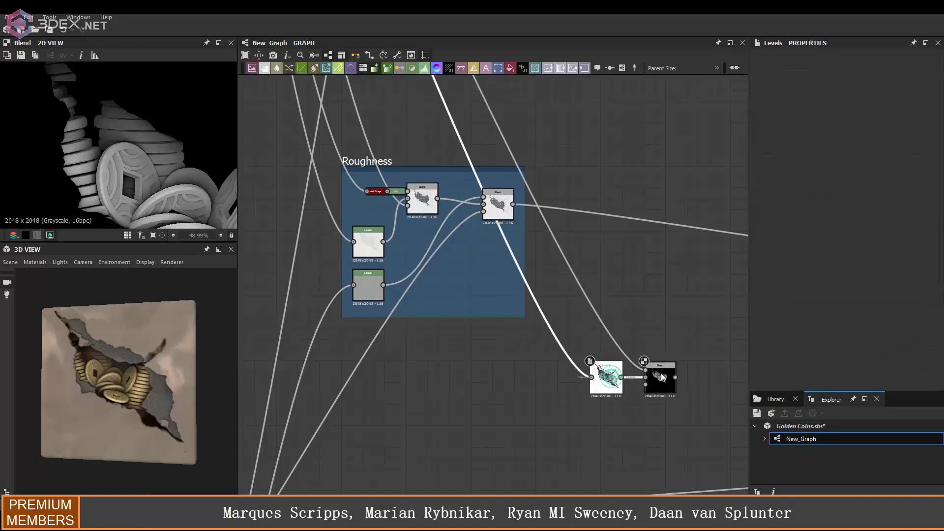
click(659, 376)
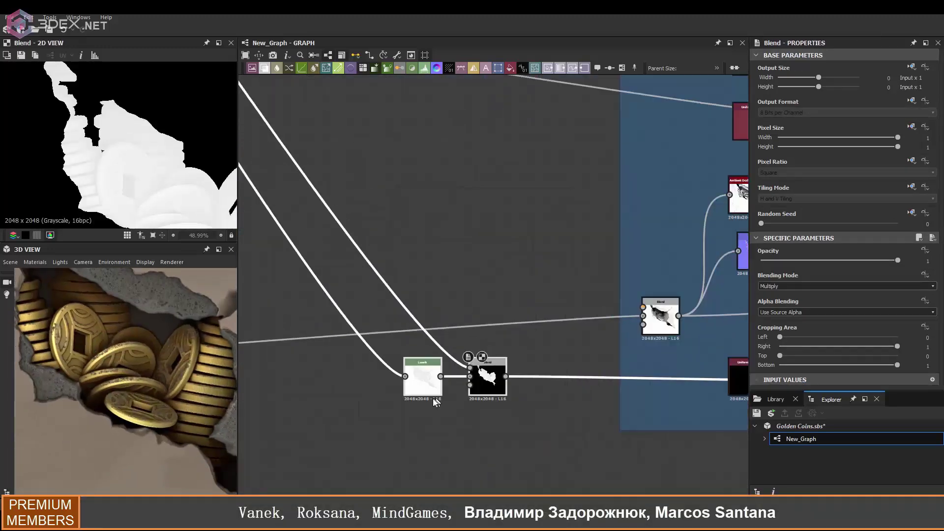
click(434, 394)
click(487, 381)
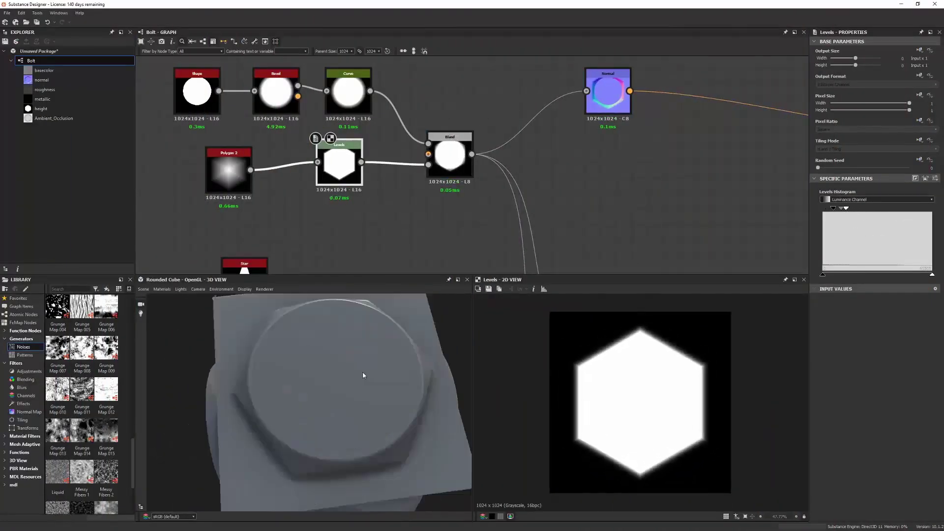
drag(363, 375, 435, 319)
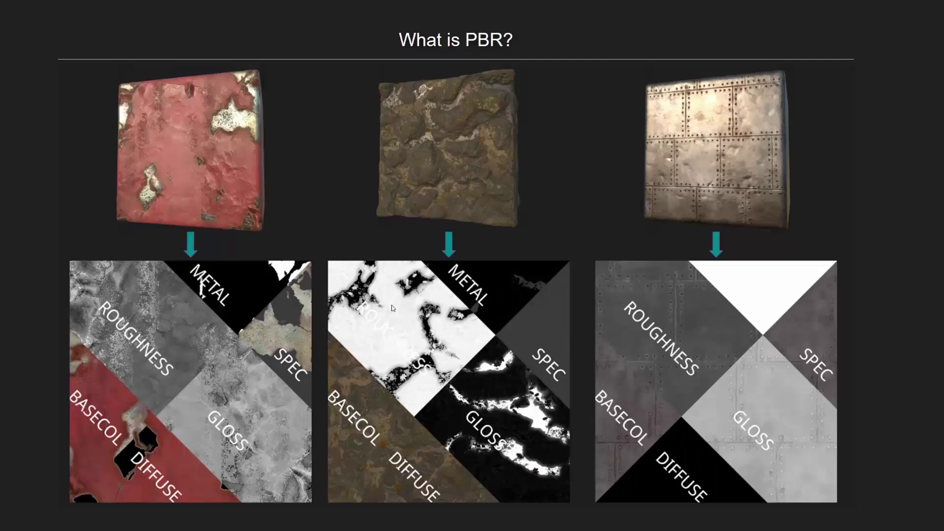
Step: Advance the slideshow to the 'Limitations of PBR' slide
click(345, 307)
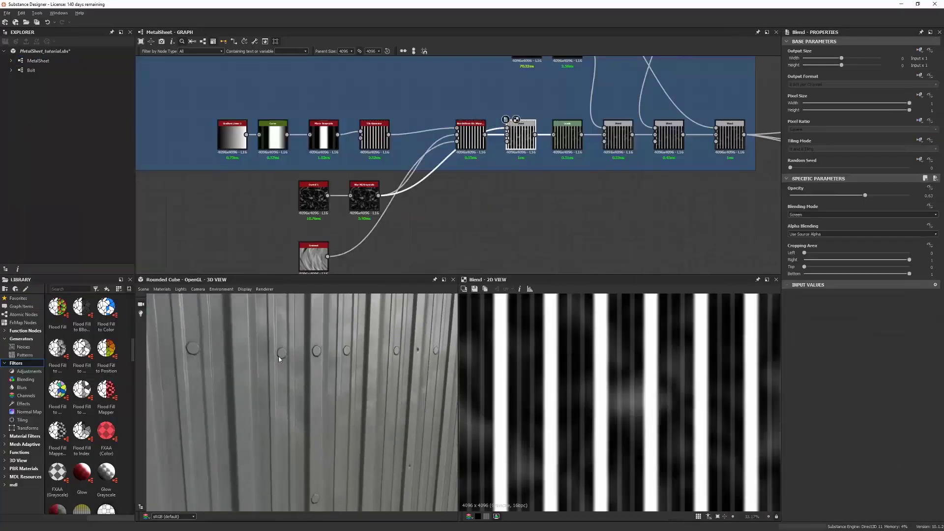
Step: Adjust the preview material settings and place a Dirt node in the Paint Chips frame
scroll(279, 360, down, 5)
click(162, 289)
click(211, 336)
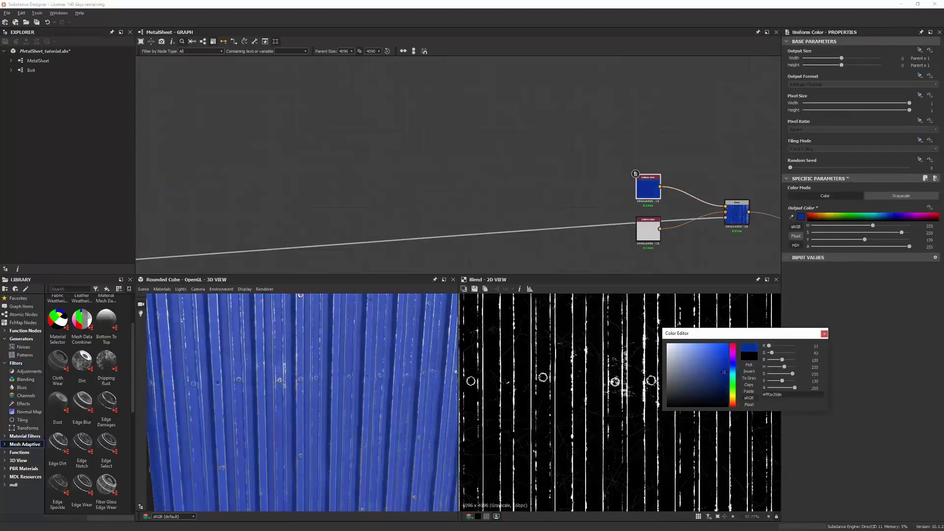
drag(305, 383, 342, 384)
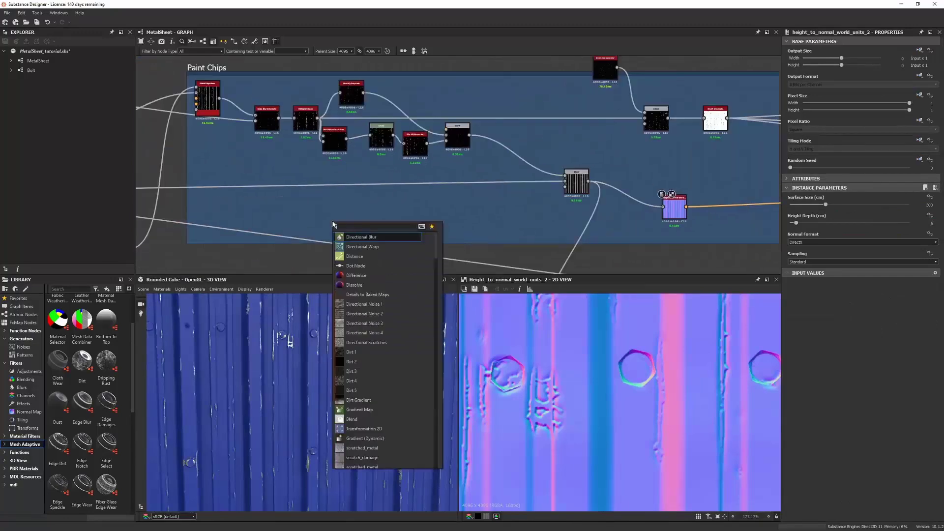
click(365, 226)
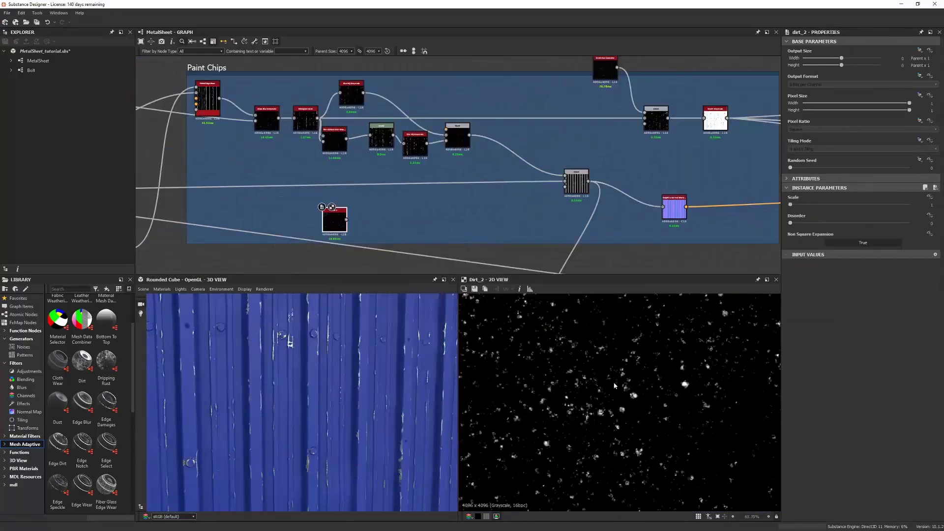